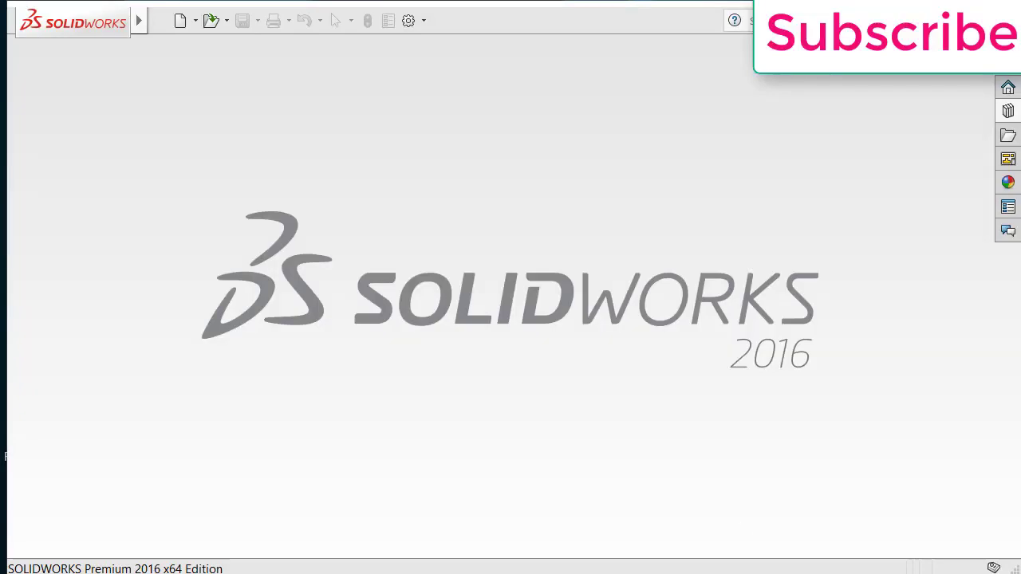
Step: Create a new part document and start a sketch on the Front Plane
click(180, 21)
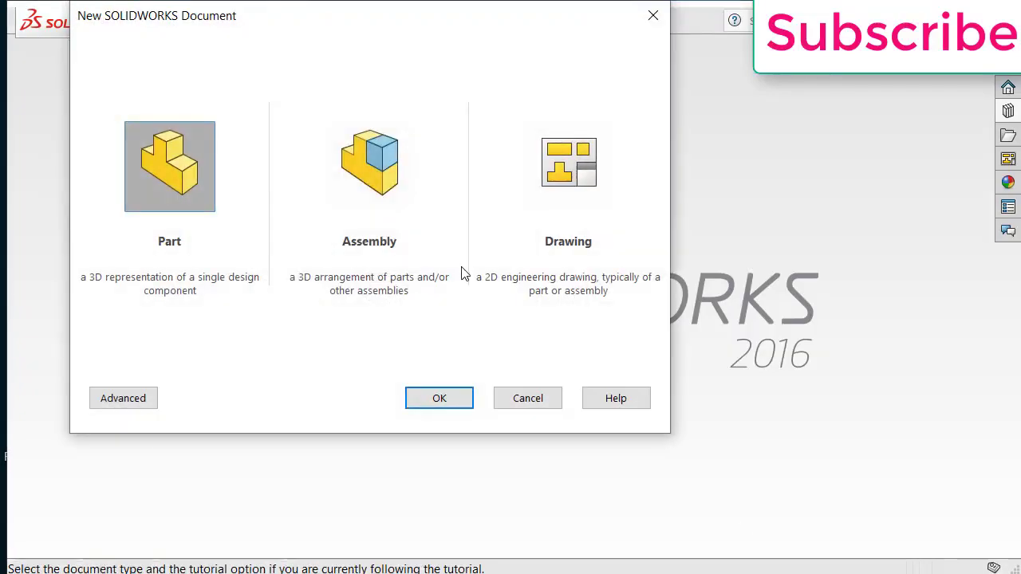
click(443, 405)
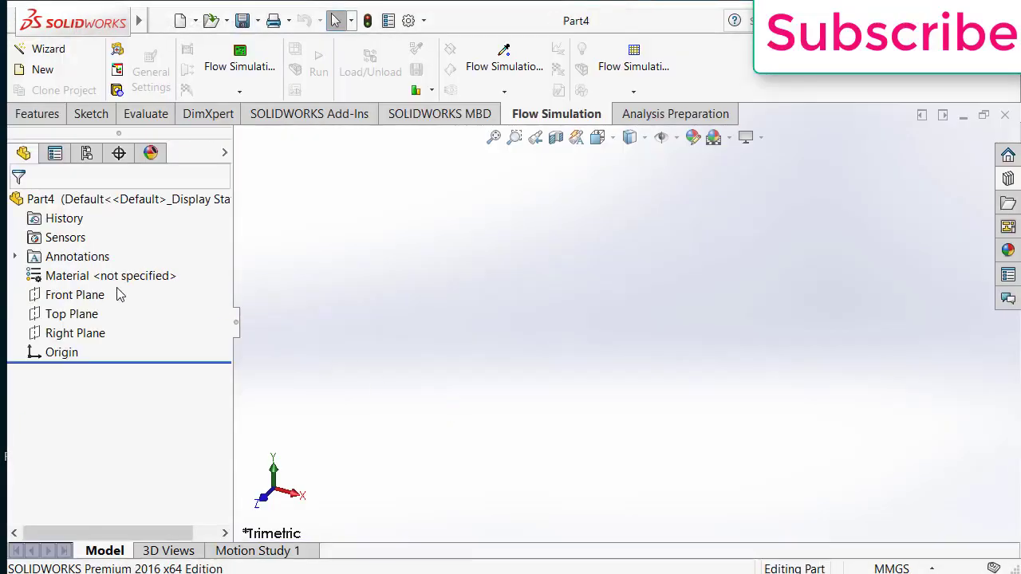
click(85, 296)
click(94, 272)
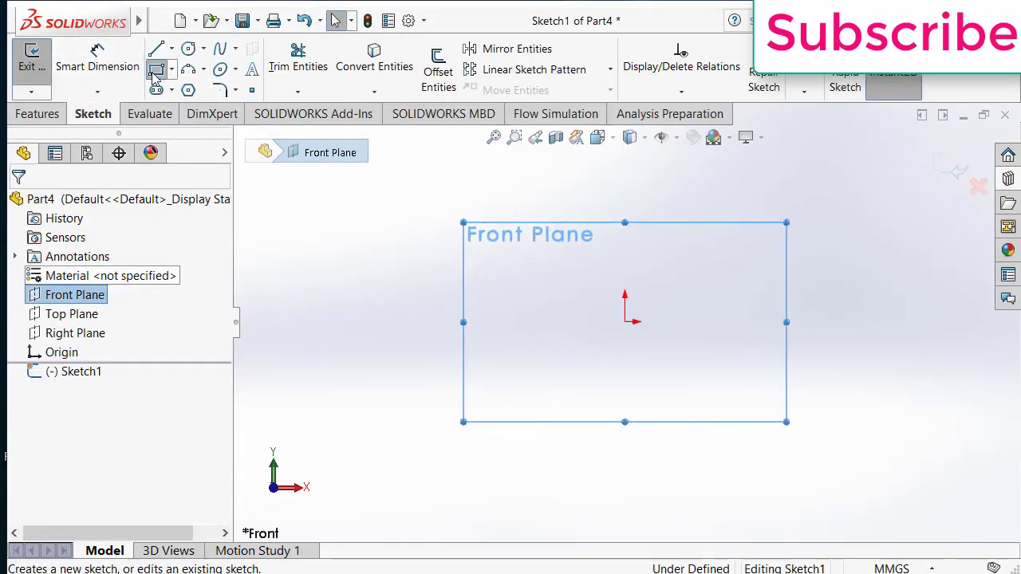
Step: Sketch a corner rectangle about 168 mm wide and 40 mm high, with its lower corner at the origin
click(157, 69)
click(624, 322)
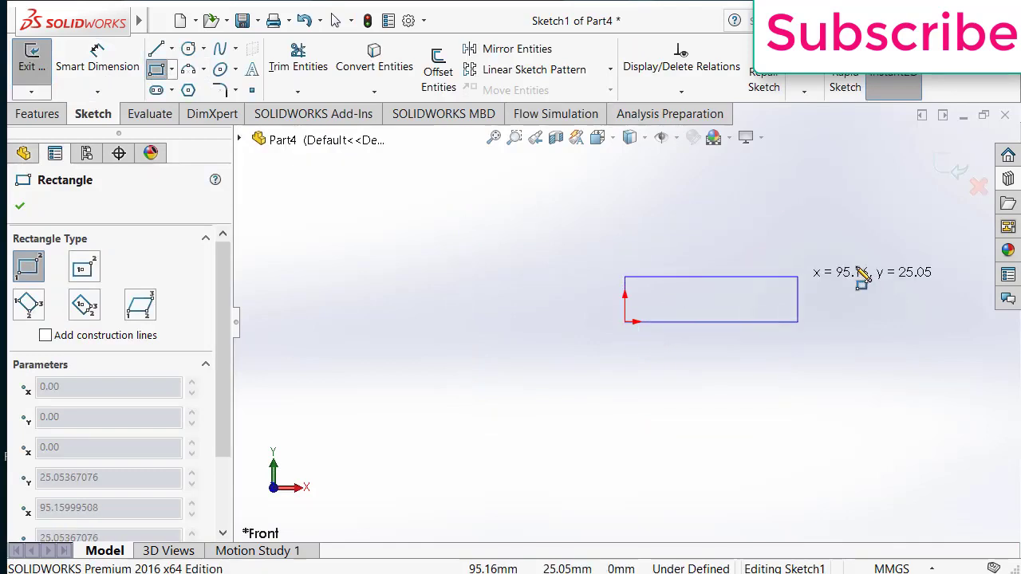
click(932, 249)
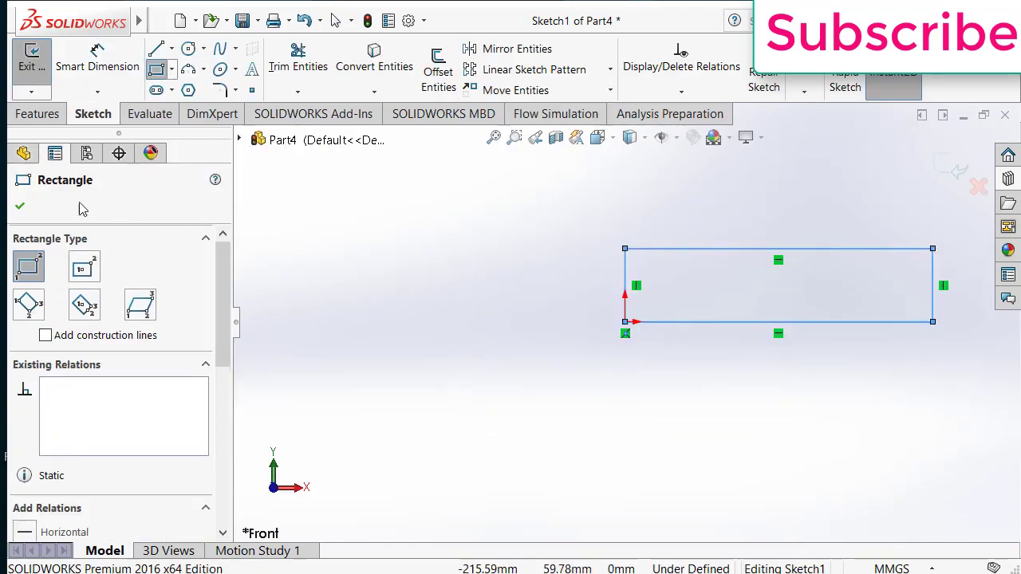
click(20, 206)
Step: Dimension the rectangle's height as 40 mm between its two horizontal lines
click(98, 62)
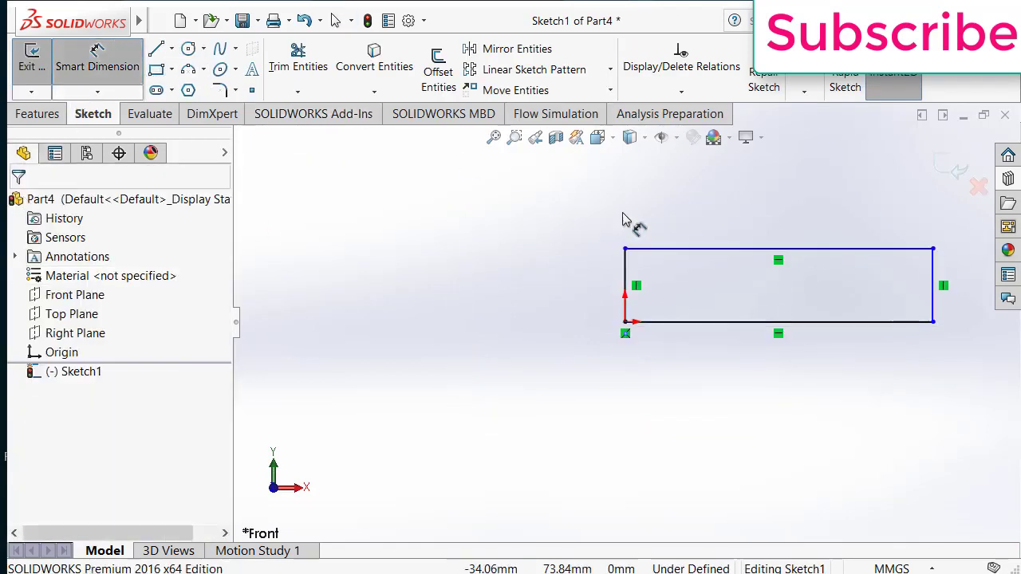
click(678, 249)
click(654, 321)
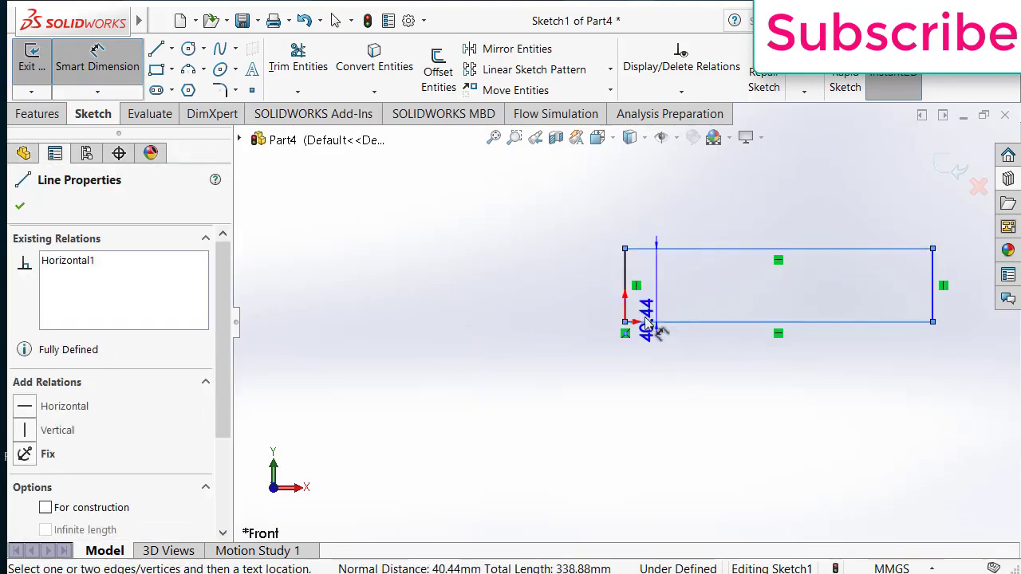
click(555, 314)
text(40)
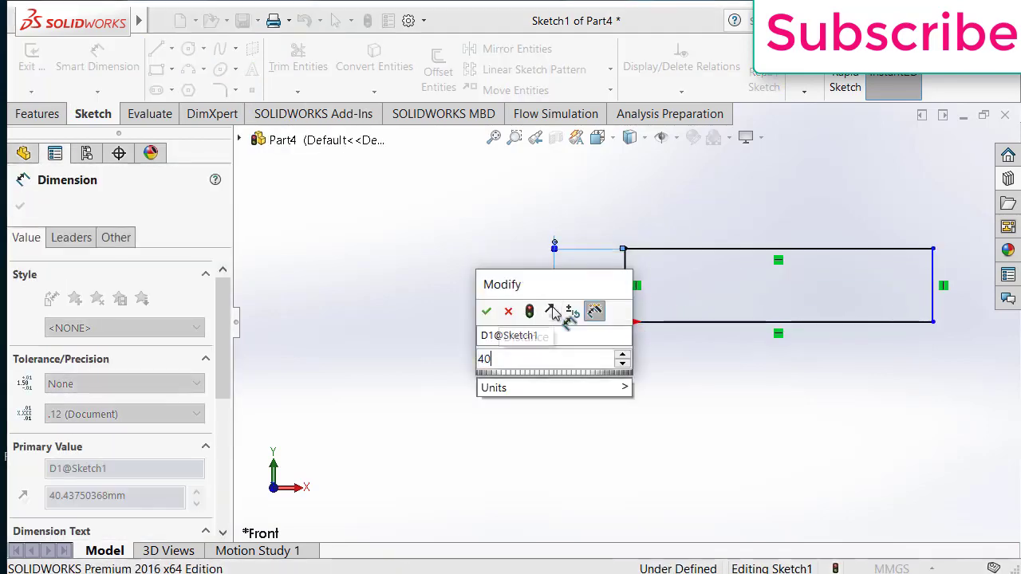
key(Return)
Step: Dimension the rectangle's horizontal length as 300 mm
click(829, 251)
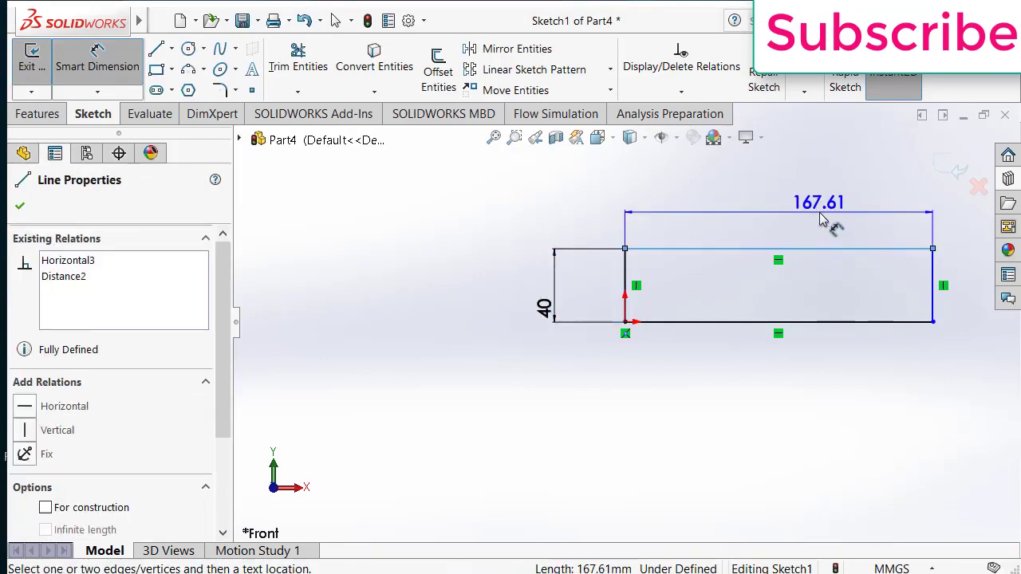
click(823, 219)
text(3)
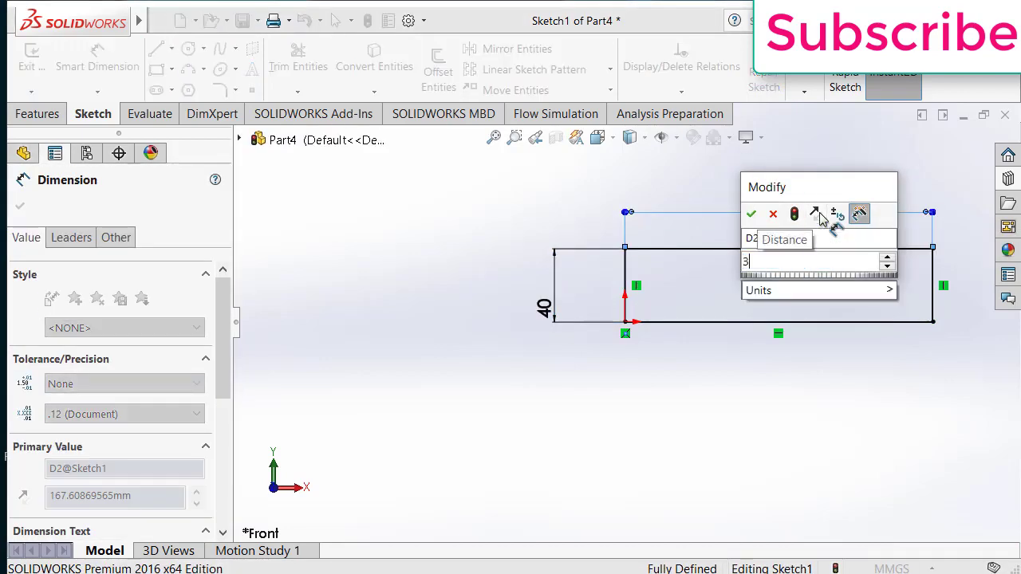
text(00)
key(Return)
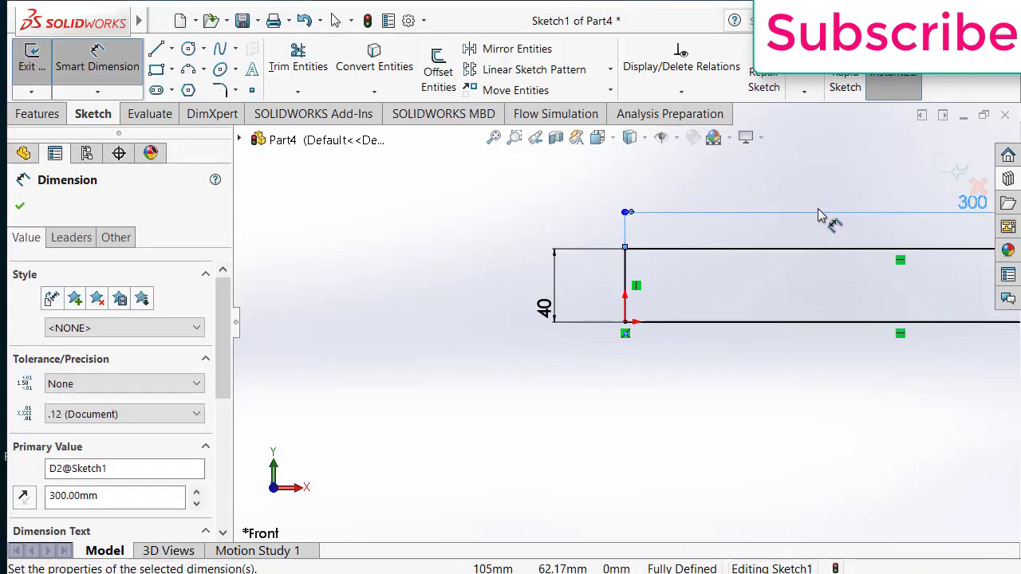
scroll(829, 240, down, 1)
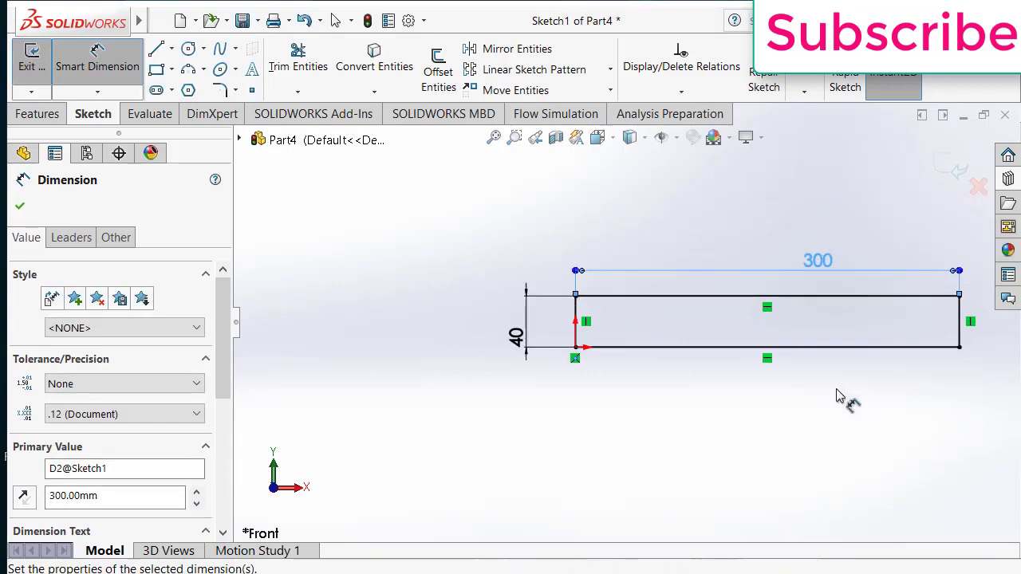
click(20, 205)
Step: Convert the rectangle's lower line to construction geometry and revolve the open profile 360° about it as a 10 mm one-direction thin feature
click(698, 349)
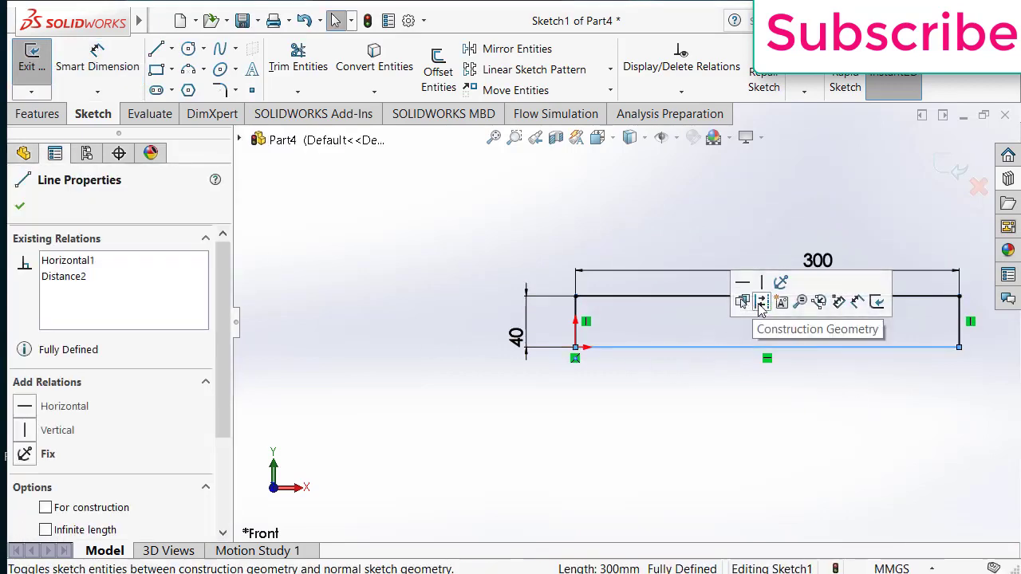
click(761, 304)
click(38, 113)
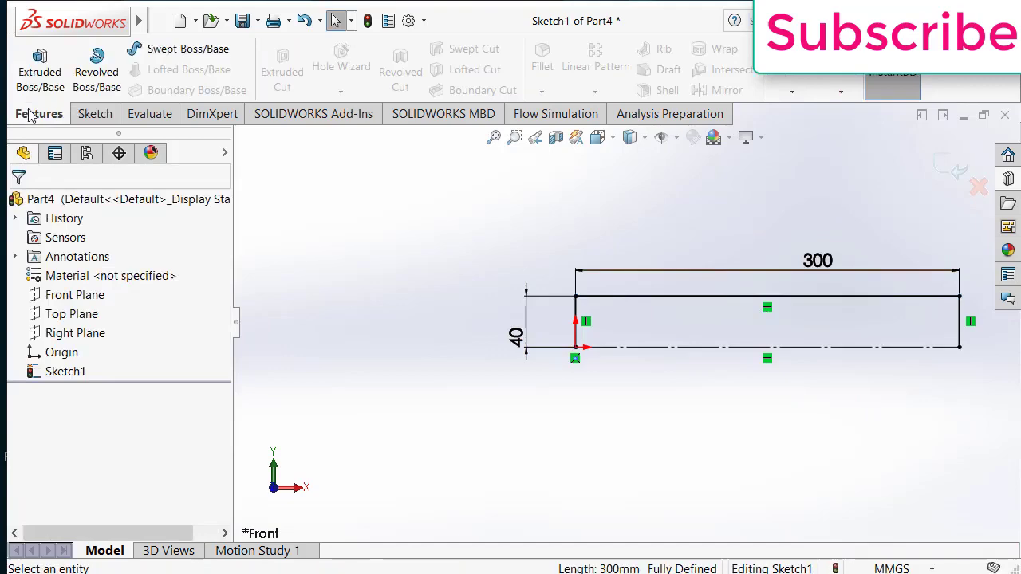
click(108, 75)
click(888, 431)
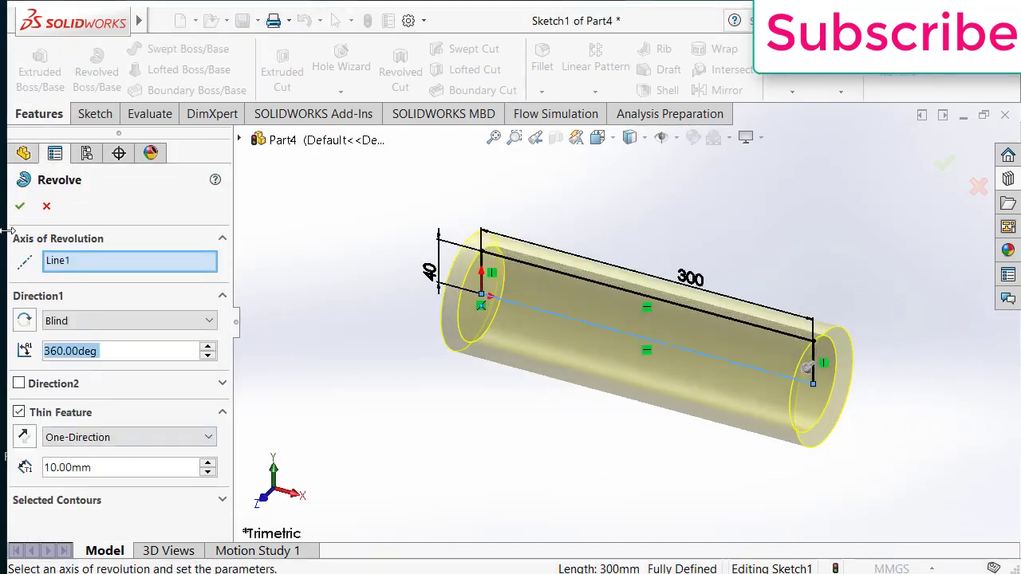
click(20, 206)
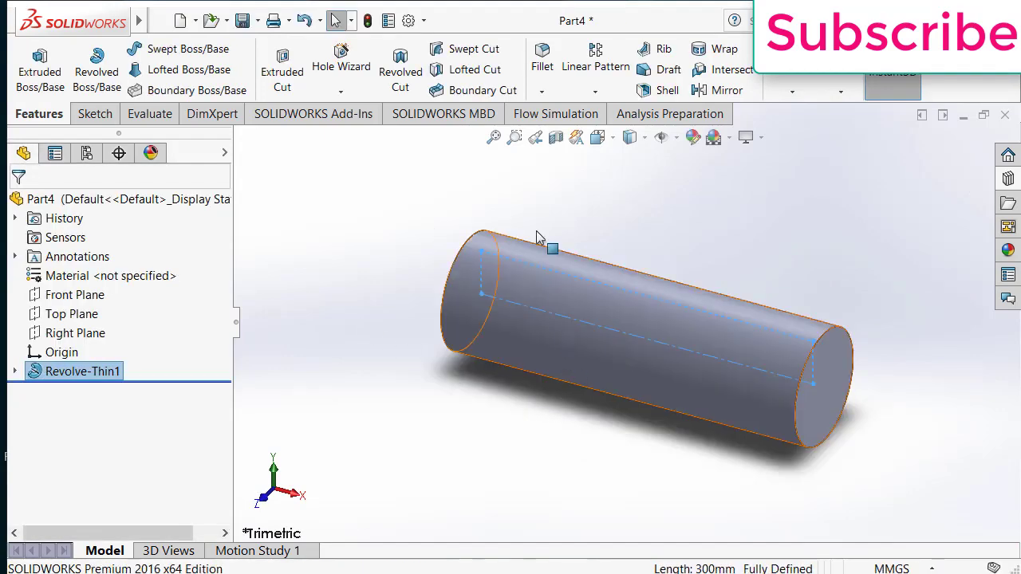
Step: Apply a planar section view lengthwise through the cylinder to expose its hollow interior
click(556, 137)
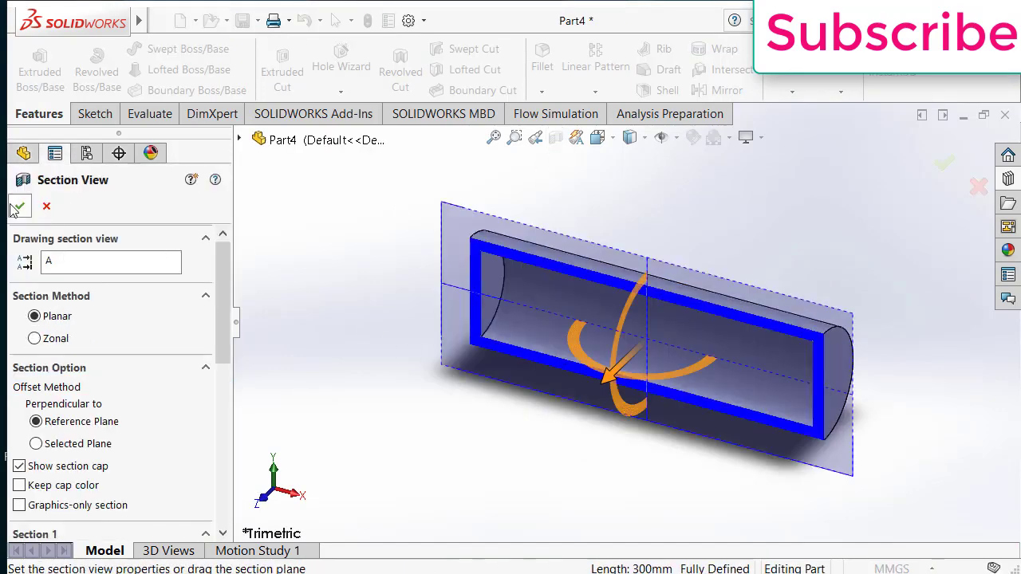
click(20, 206)
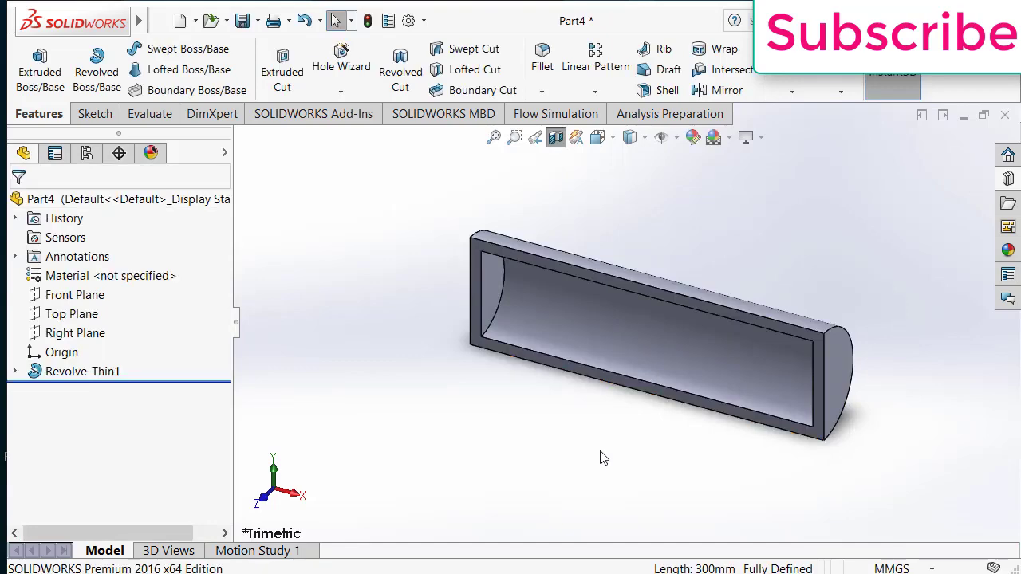
middle_drag(650, 391, 658, 327)
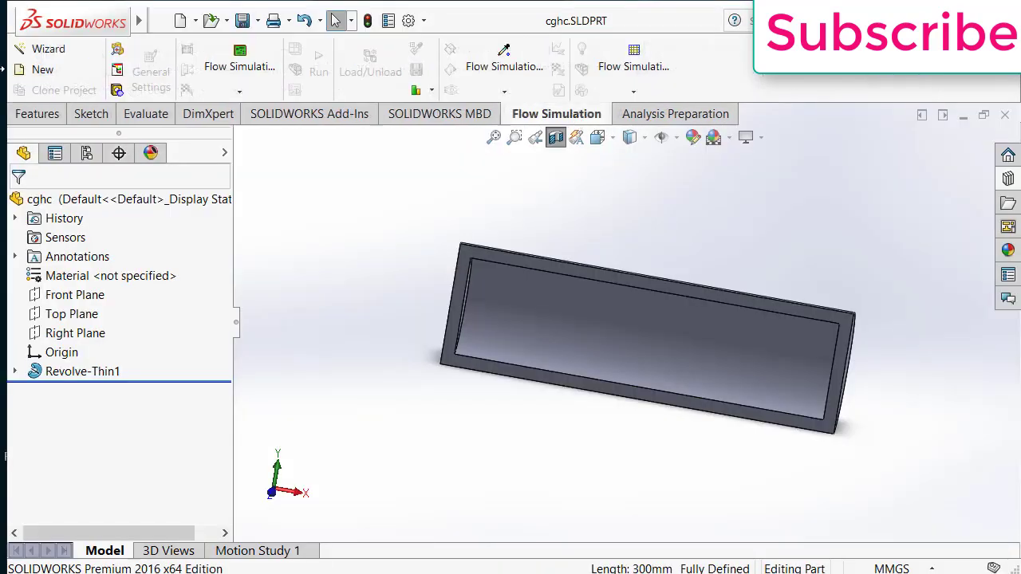
Step: Start a Flow Simulation wizard project named Project(1) on the current configuration, using the SI (m-kg-s) unit system
click(47, 49)
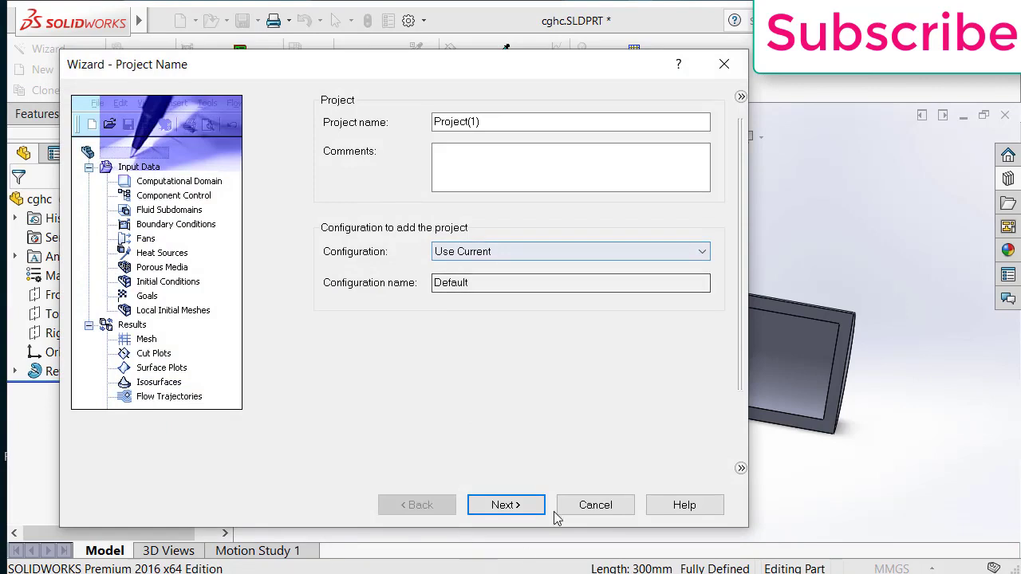
click(506, 505)
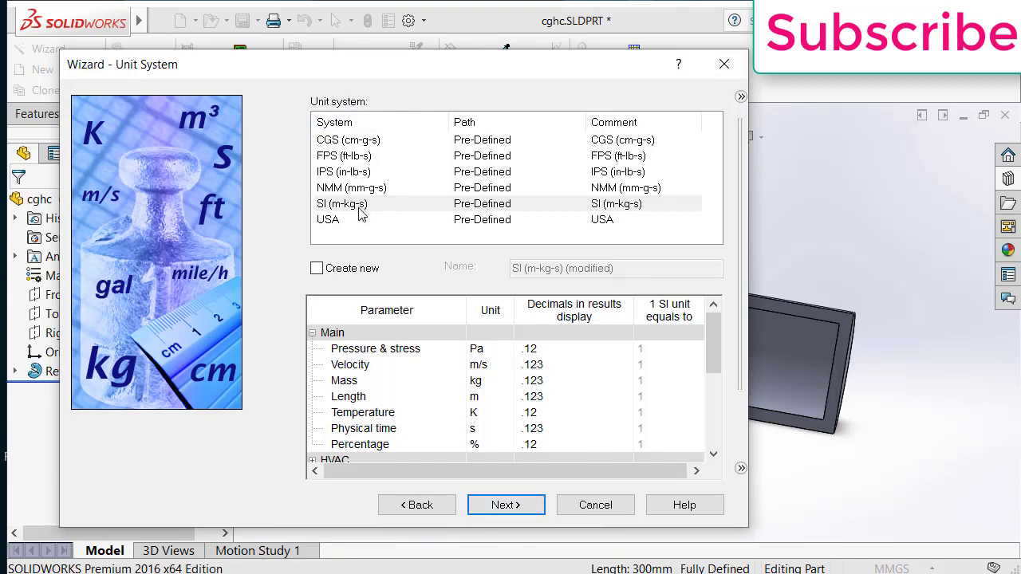
click(353, 206)
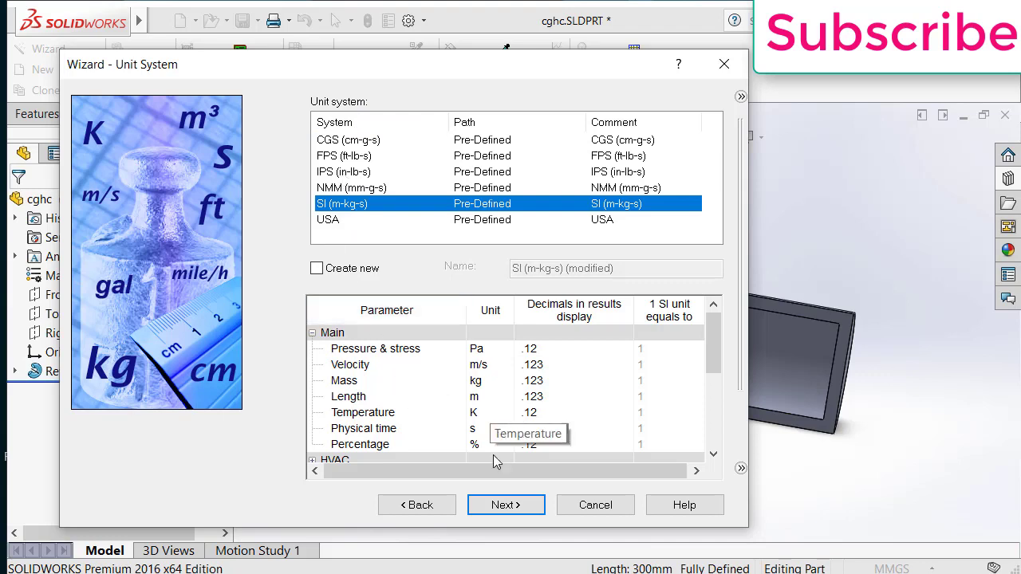
click(509, 506)
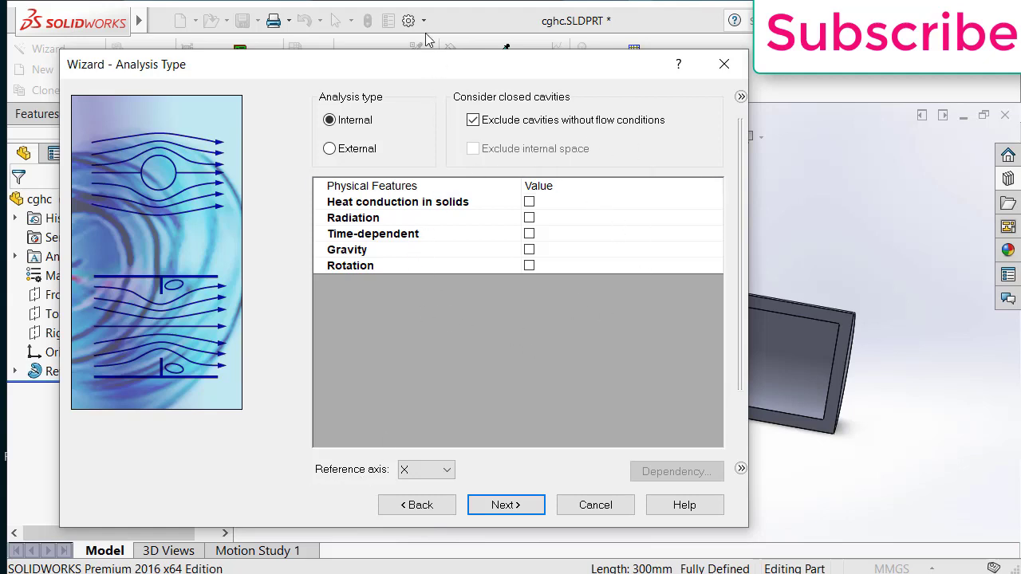
Step: Orient the model to the Front view and accept an Internal analysis with X as the reference axis
drag(431, 69, 696, 2)
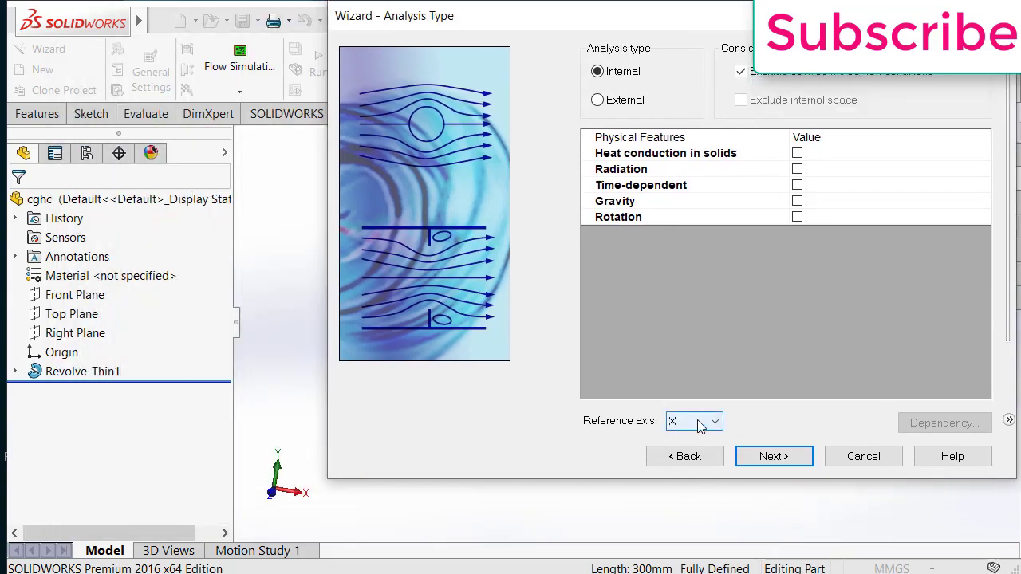
click(312, 346)
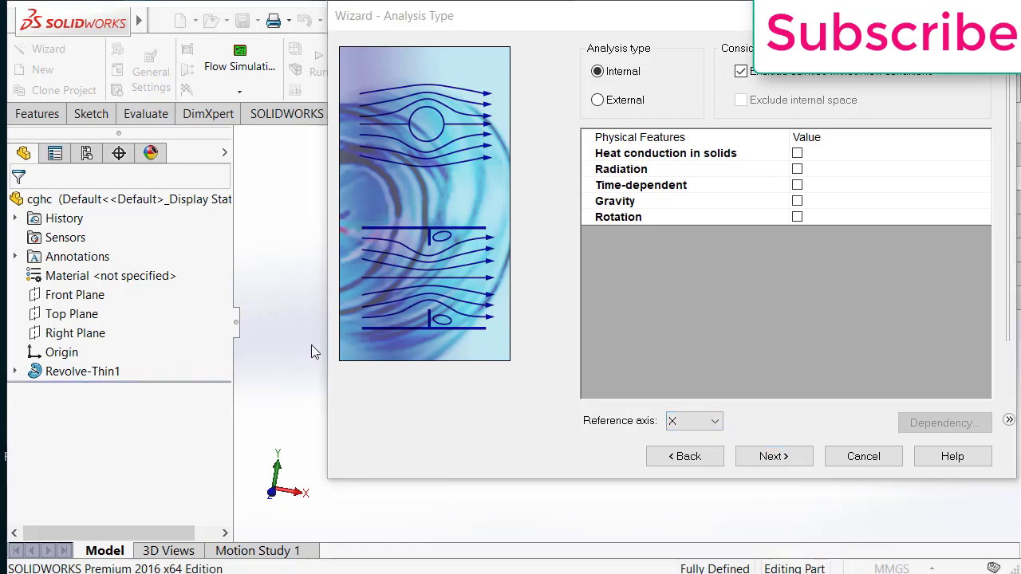
drag(503, 6, 1012, 267)
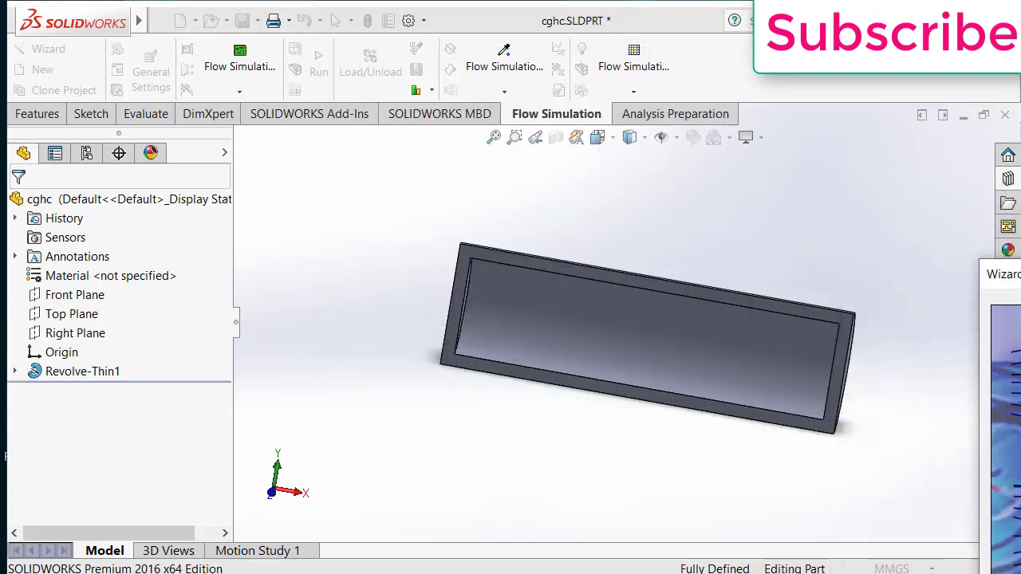
click(271, 492)
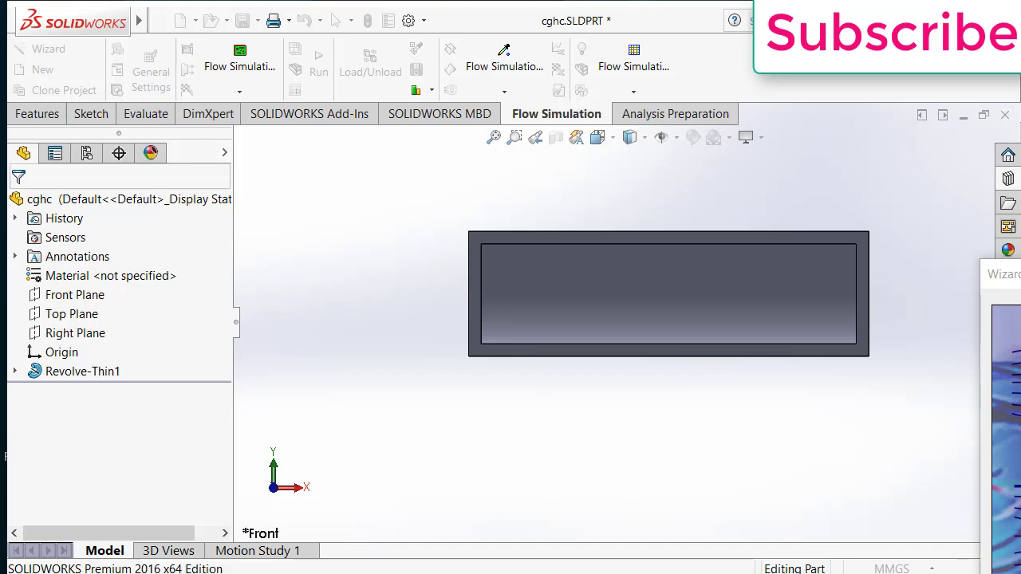
drag(1006, 274, 532, 35)
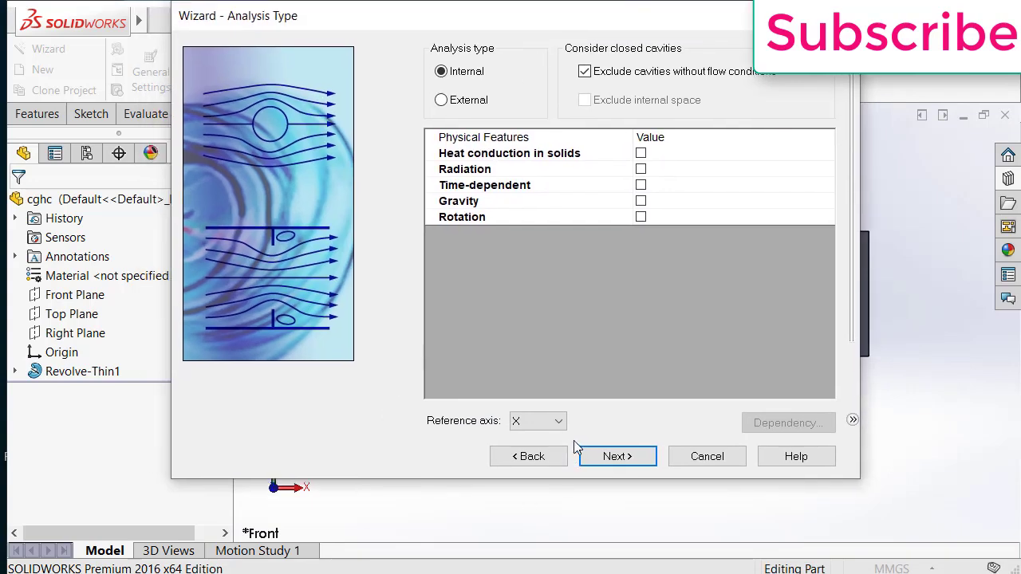
click(602, 460)
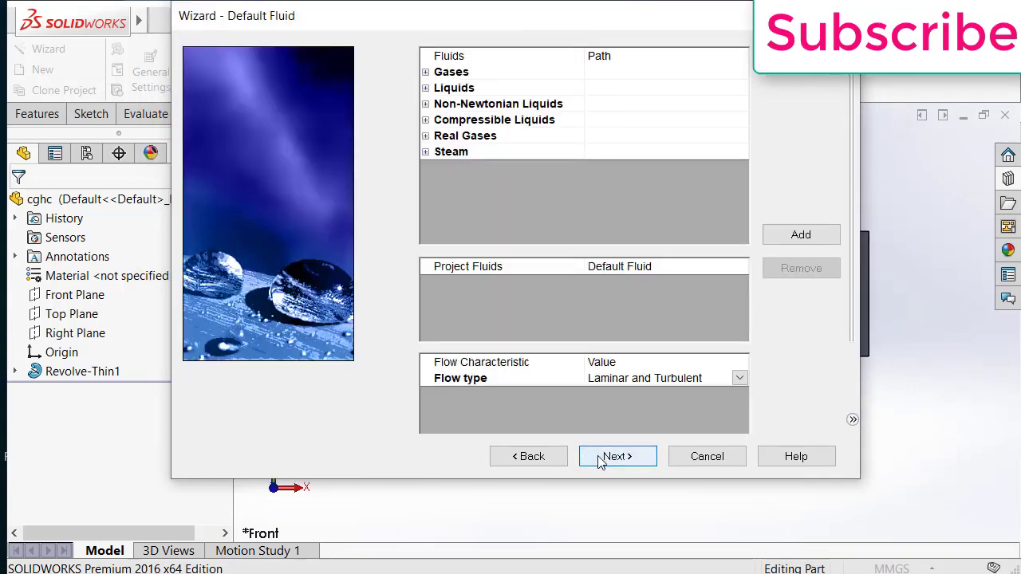
Step: Add liquid Water as the default project fluid and complete the wizard with the default wall and initial conditions
click(426, 88)
scroll(476, 218, down, 3)
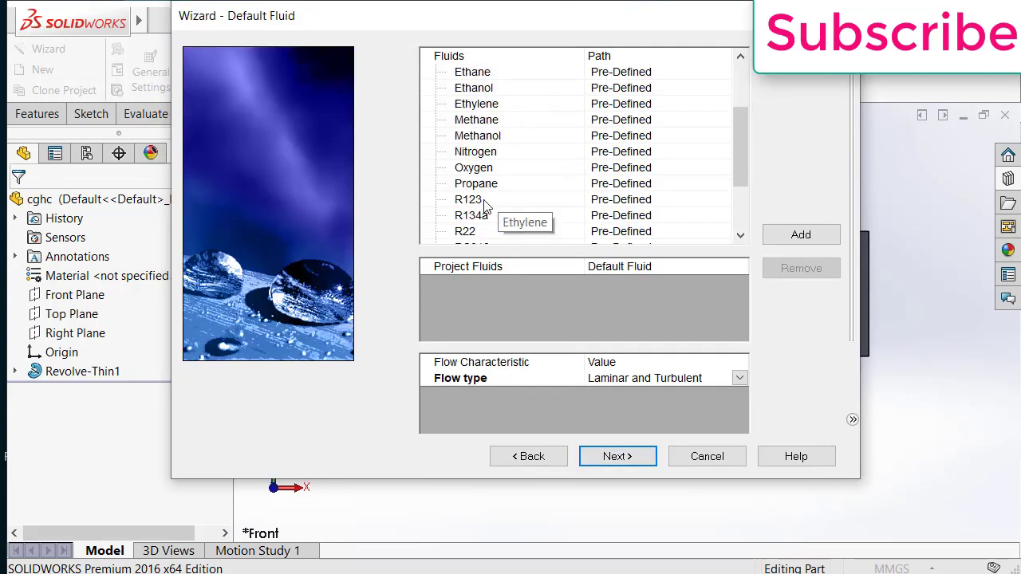
double_click(481, 218)
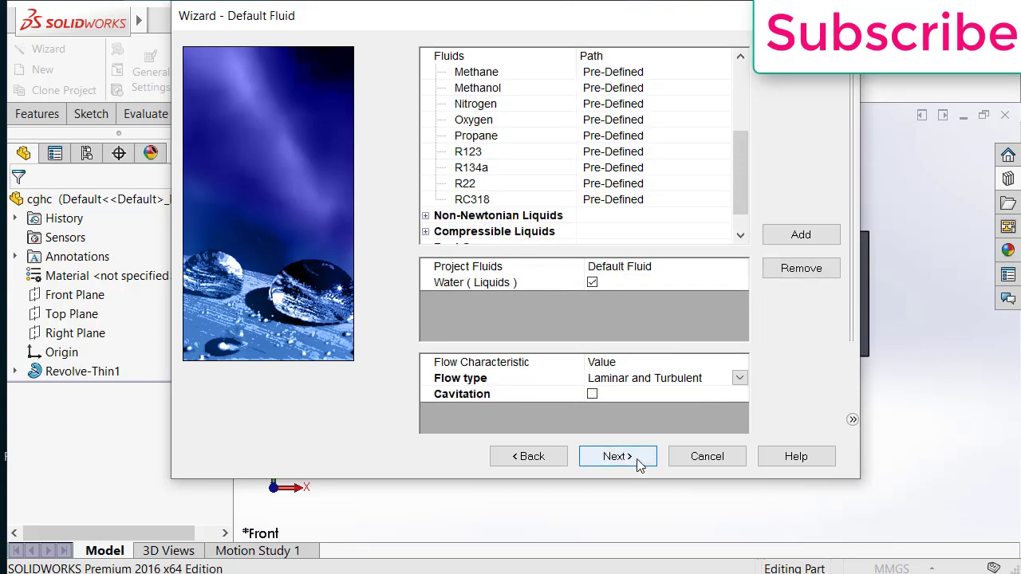
click(638, 463)
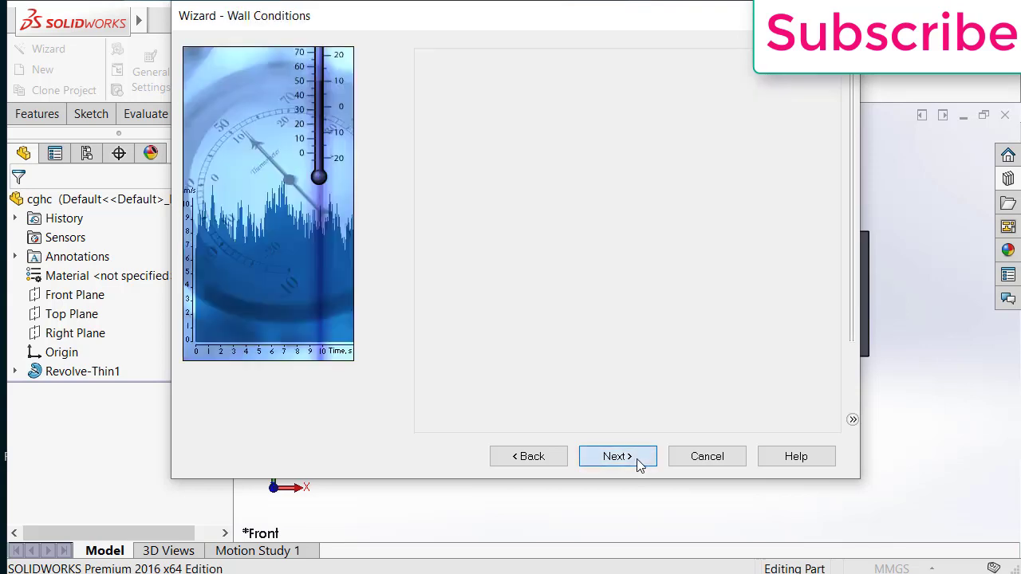
click(638, 462)
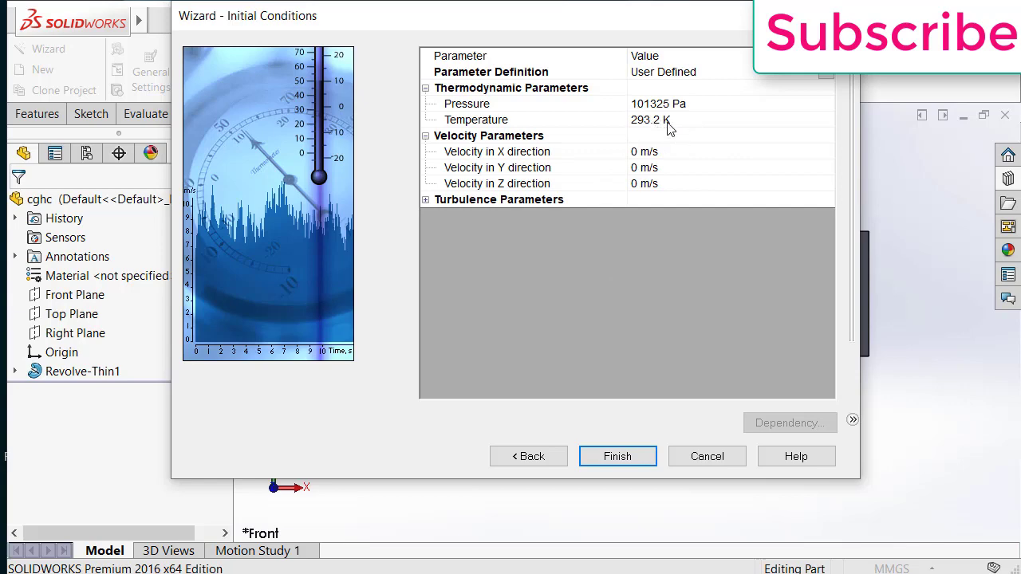
click(637, 453)
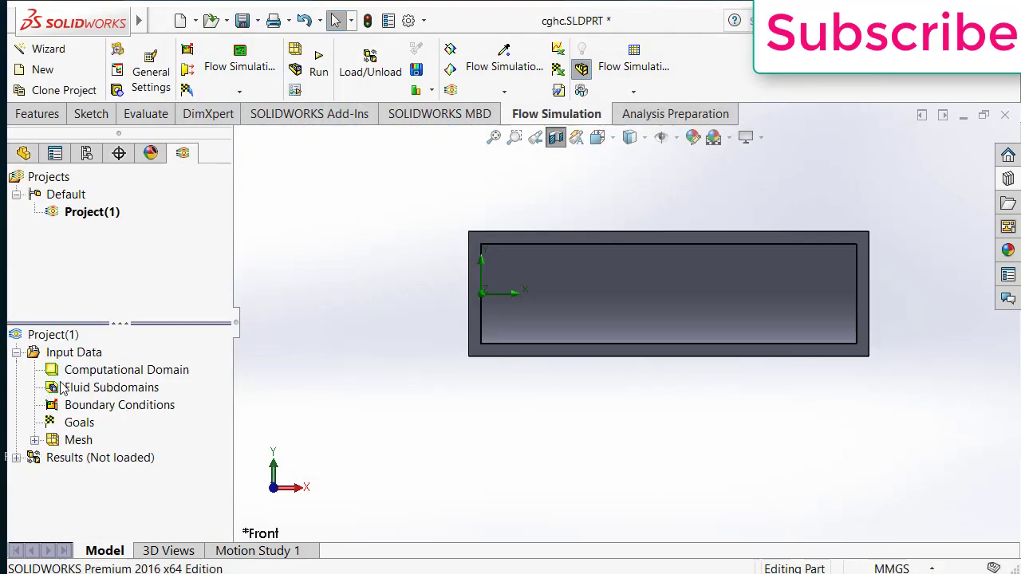
Step: Add an Inlet Velocity boundary condition of 0.5 m/s on the cylinder's inner end face at the origin
right_click(84, 408)
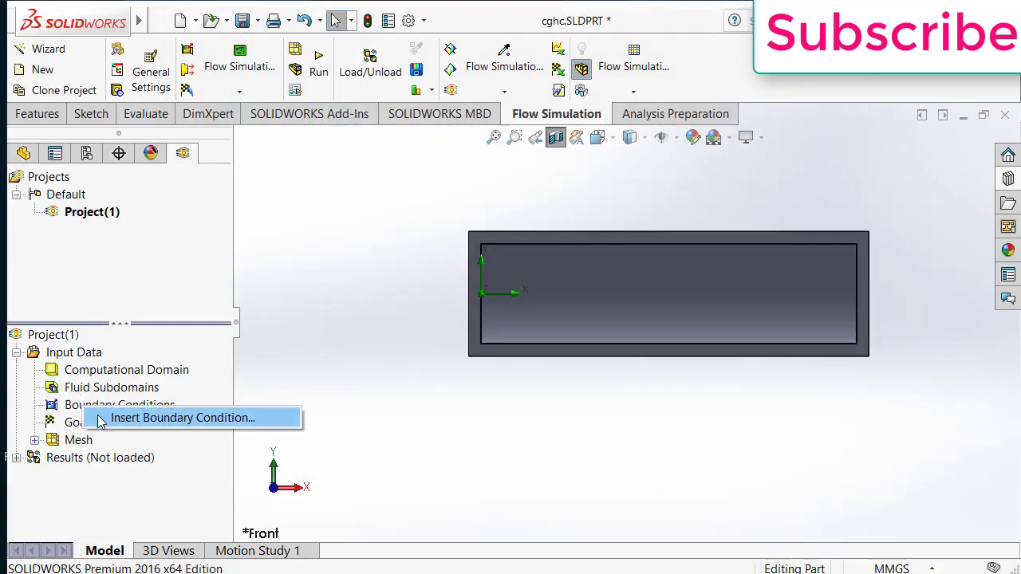
click(182, 418)
middle_drag(576, 364, 571, 261)
click(571, 261)
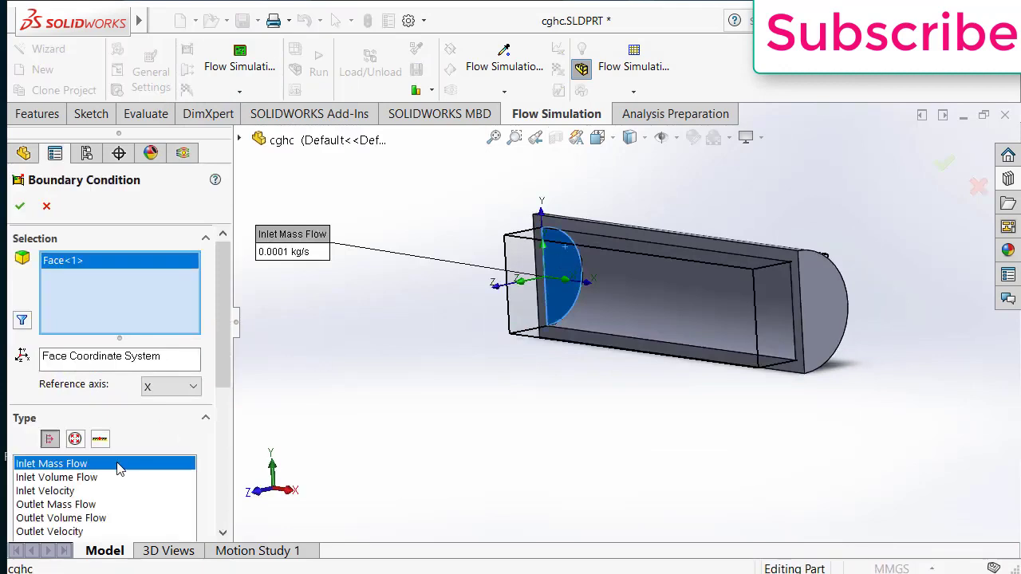
click(68, 490)
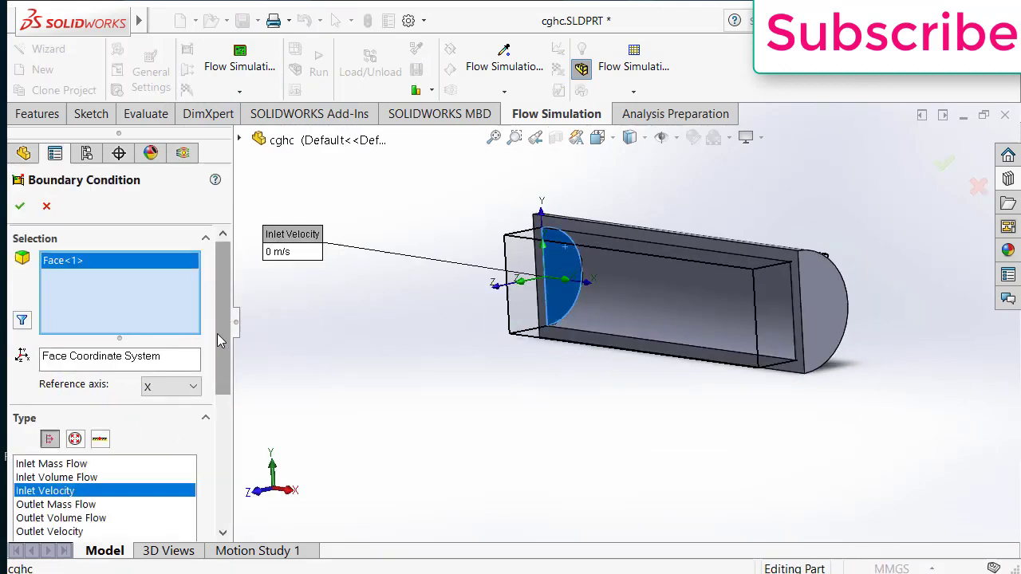
scroll(199, 399, down, 3)
double_click(79, 402)
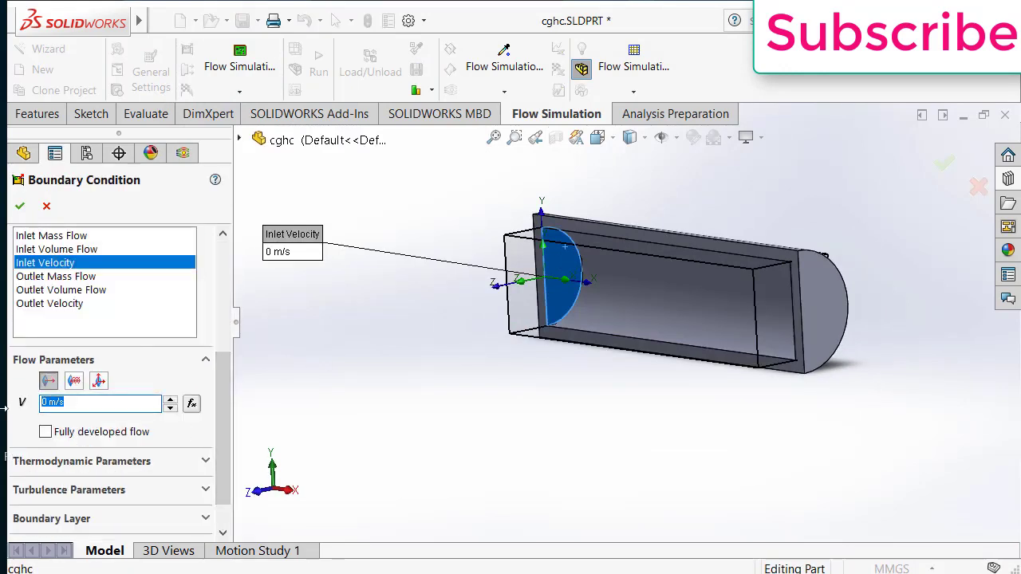
text(.5)
click(20, 206)
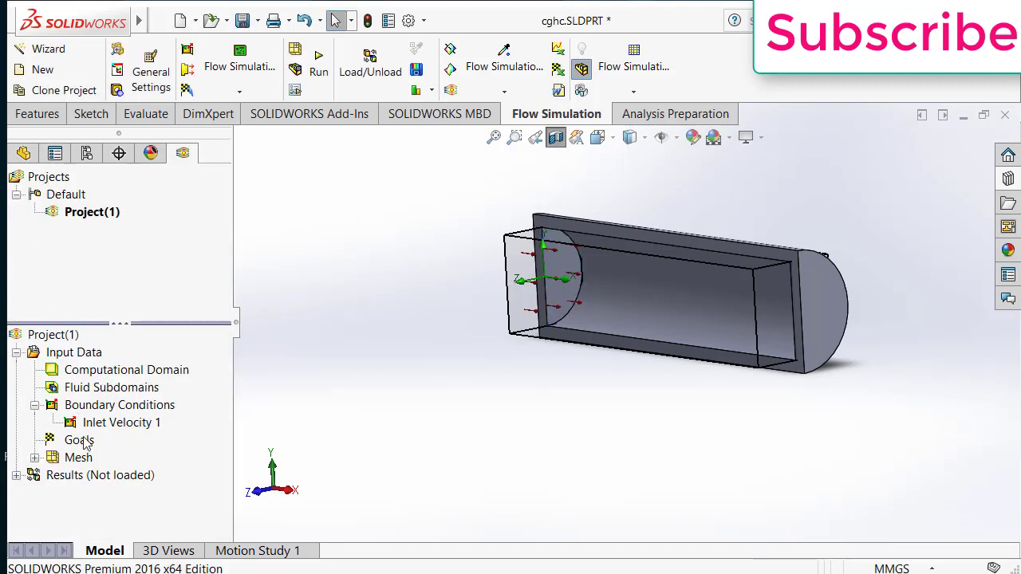
Step: Add an Environment Pressure boundary condition on the inner end face opposite the inlet, keeping the default 101325 Pa and 293.2 K
right_click(94, 407)
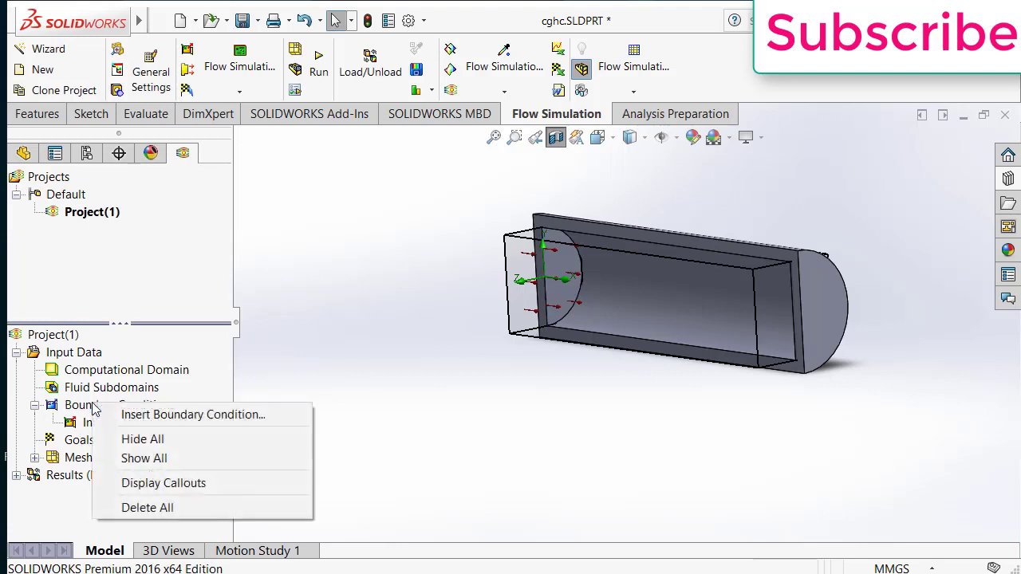
click(107, 415)
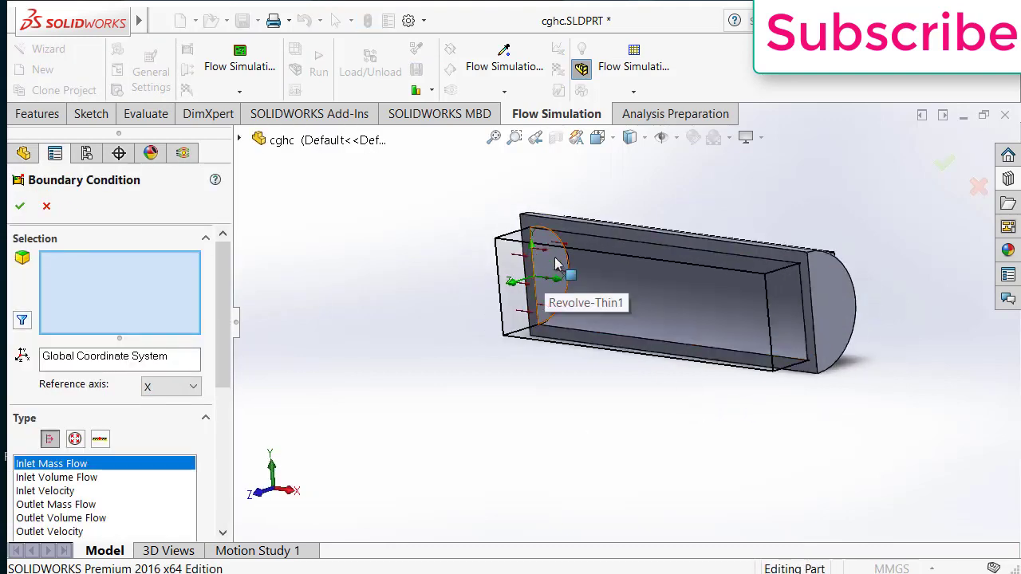
middle_drag(705, 329, 777, 287)
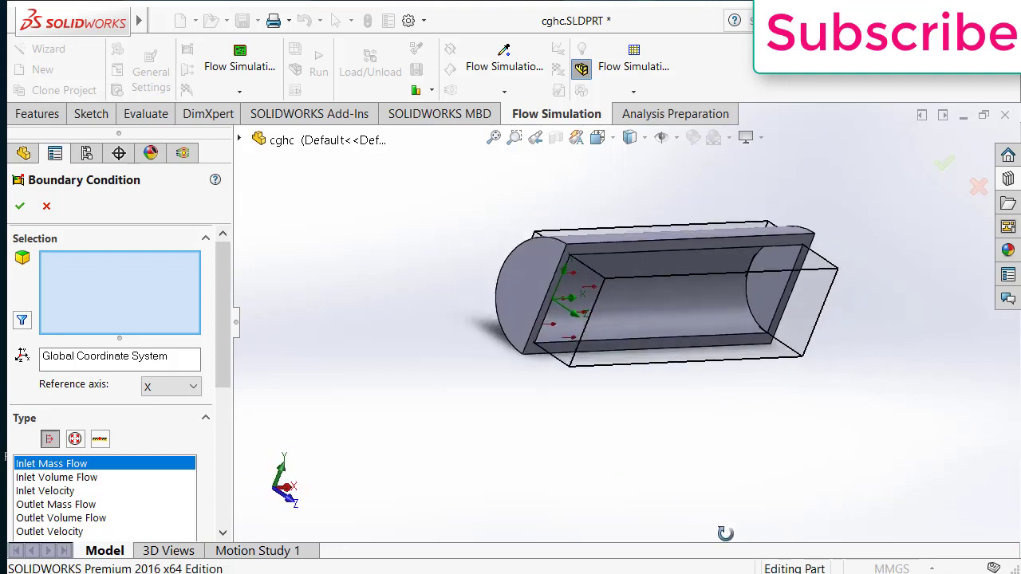
click(773, 282)
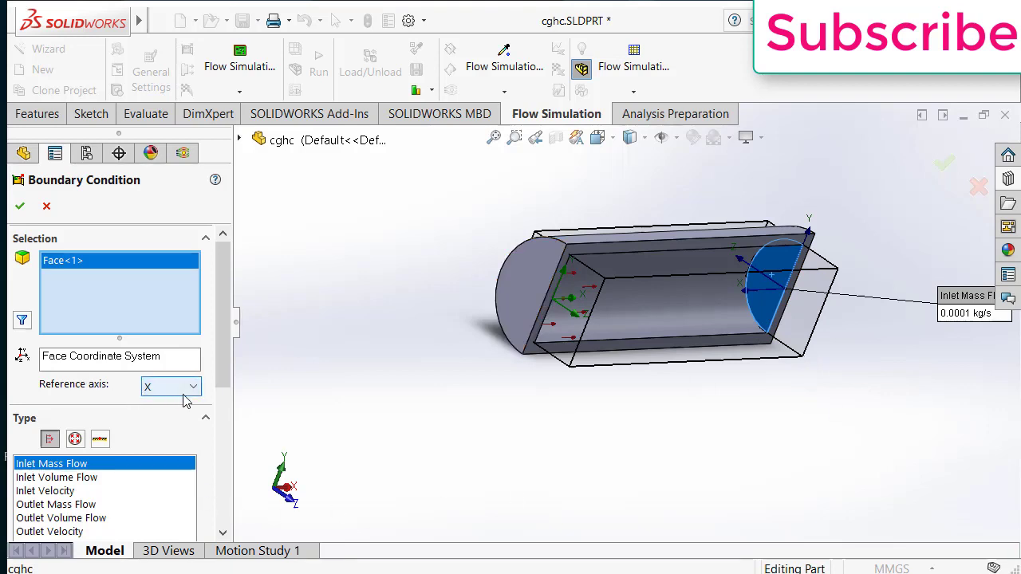
middle_drag(319, 403, 627, 403)
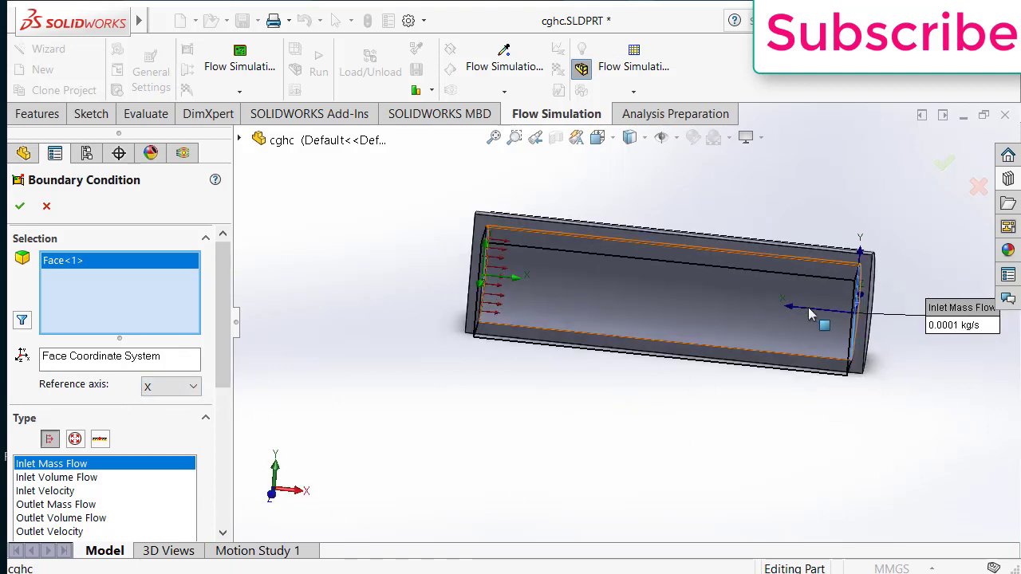
middle_drag(813, 407, 813, 419)
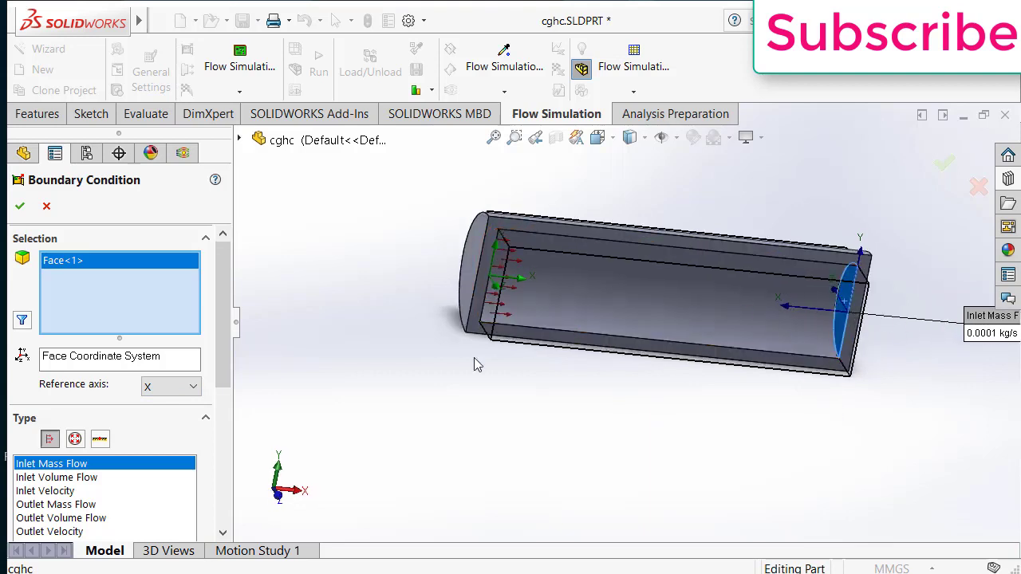
middle_drag(479, 351, 417, 276)
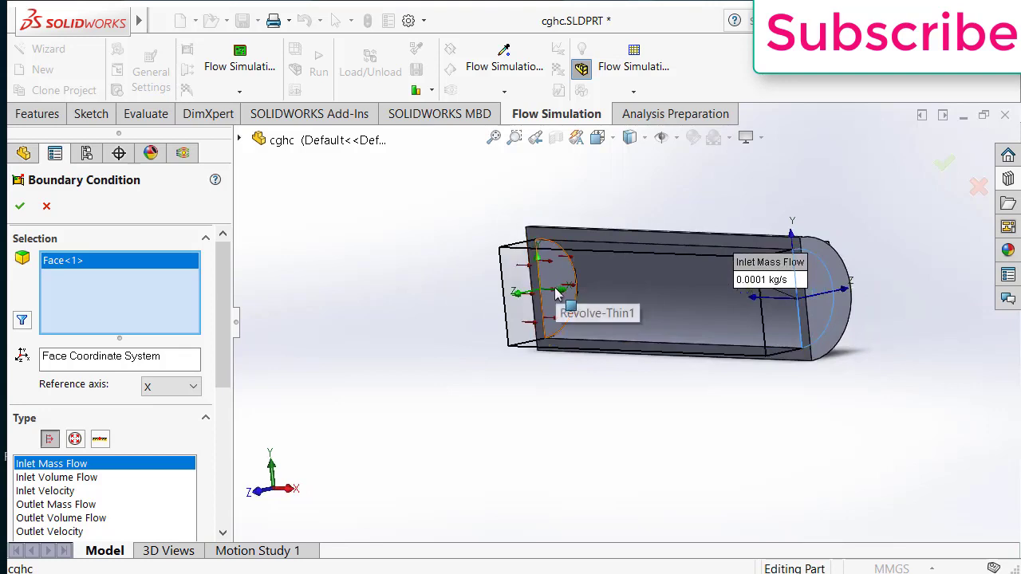
middle_drag(575, 315, 547, 303)
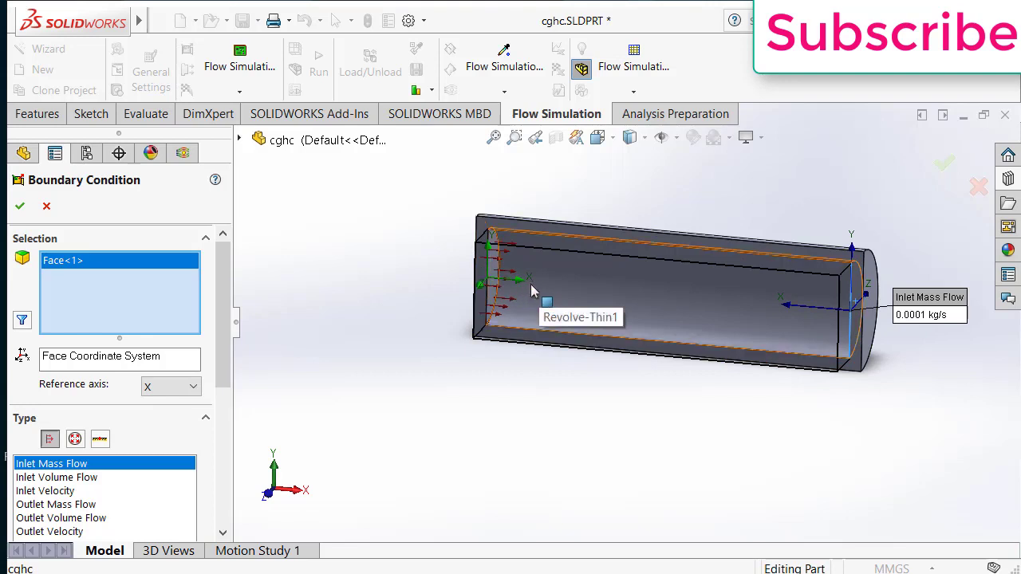
scroll(228, 319, down, 3)
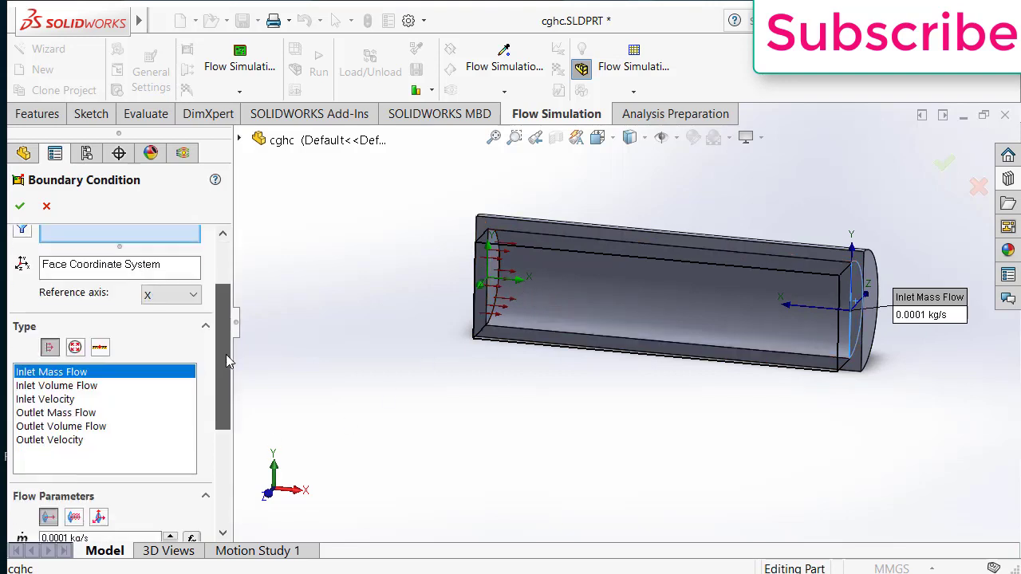
click(75, 348)
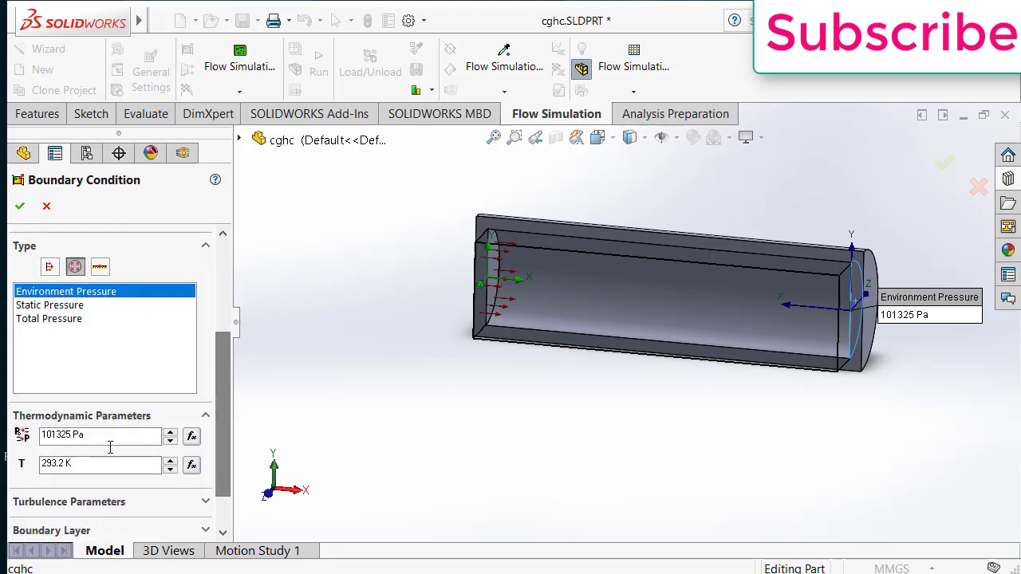
drag(74, 463, 29, 465)
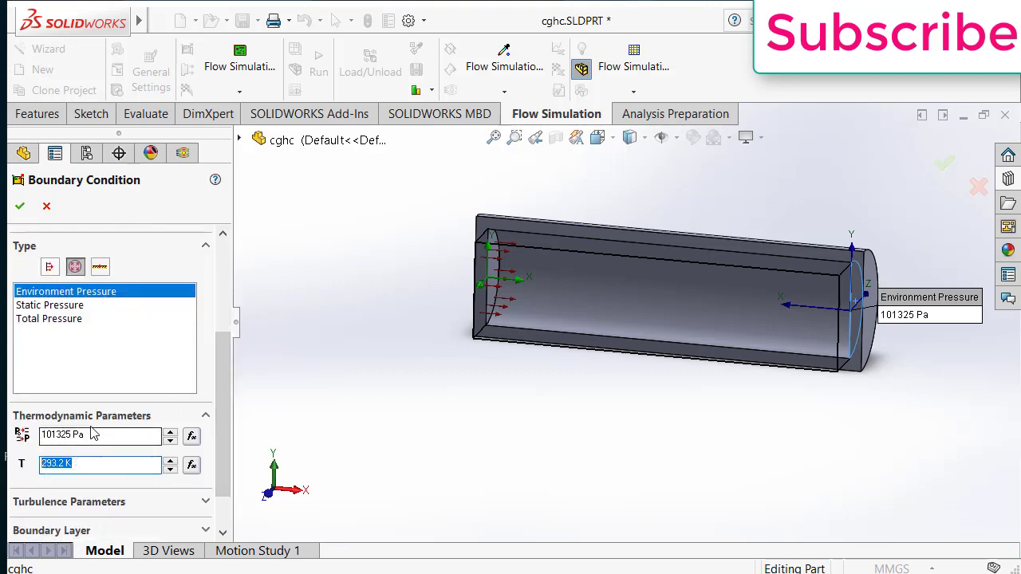
drag(91, 433, 40, 465)
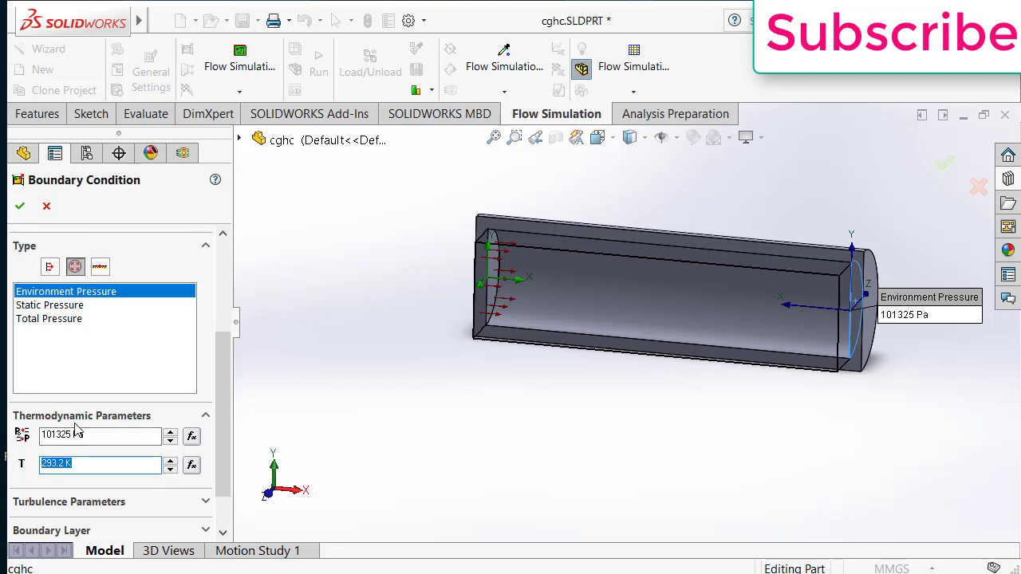
click(20, 206)
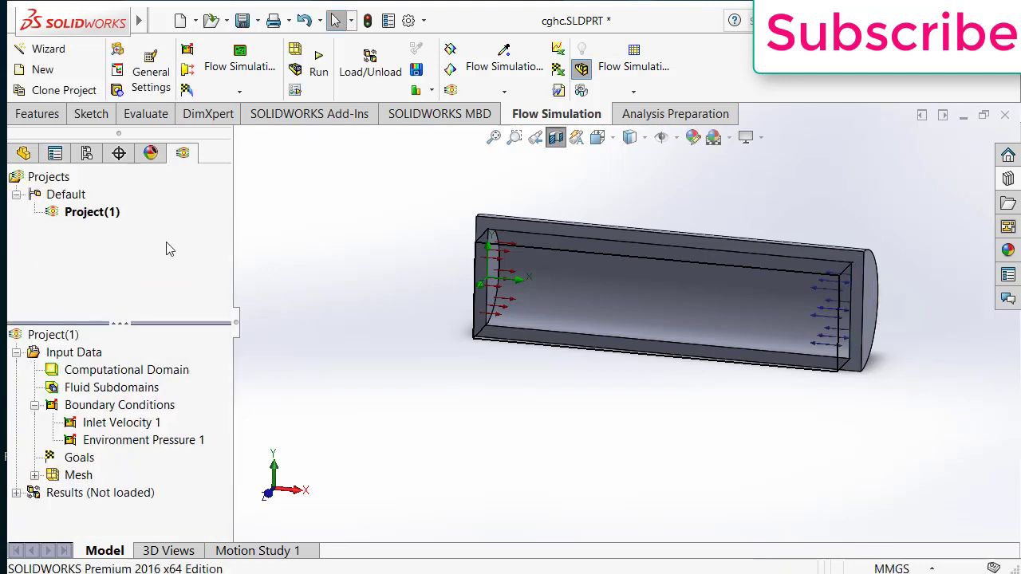
Step: Insert a surface goal for average Velocity on the outlet's inner end face
right_click(84, 458)
click(112, 505)
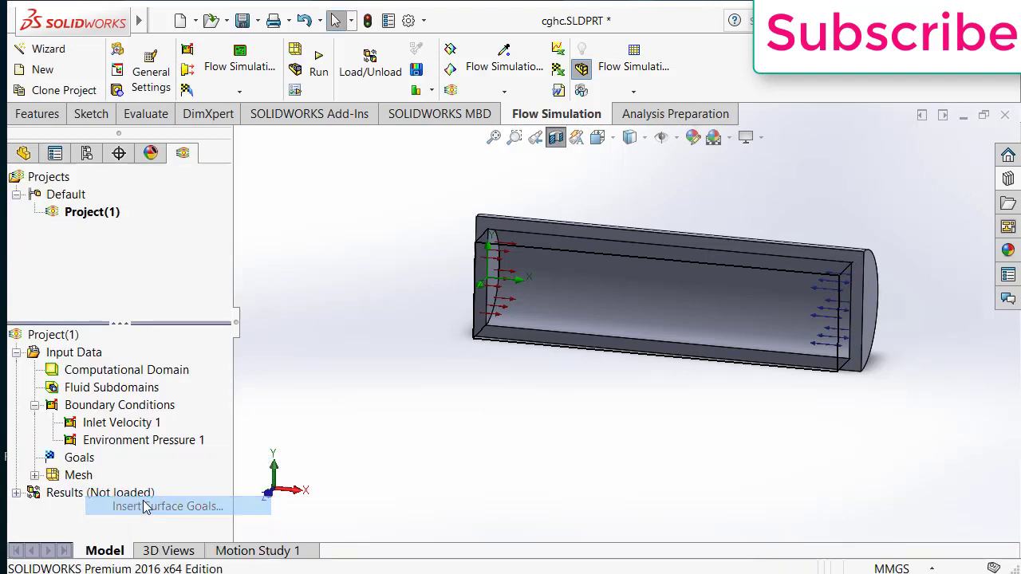
middle_drag(504, 368, 677, 305)
click(712, 265)
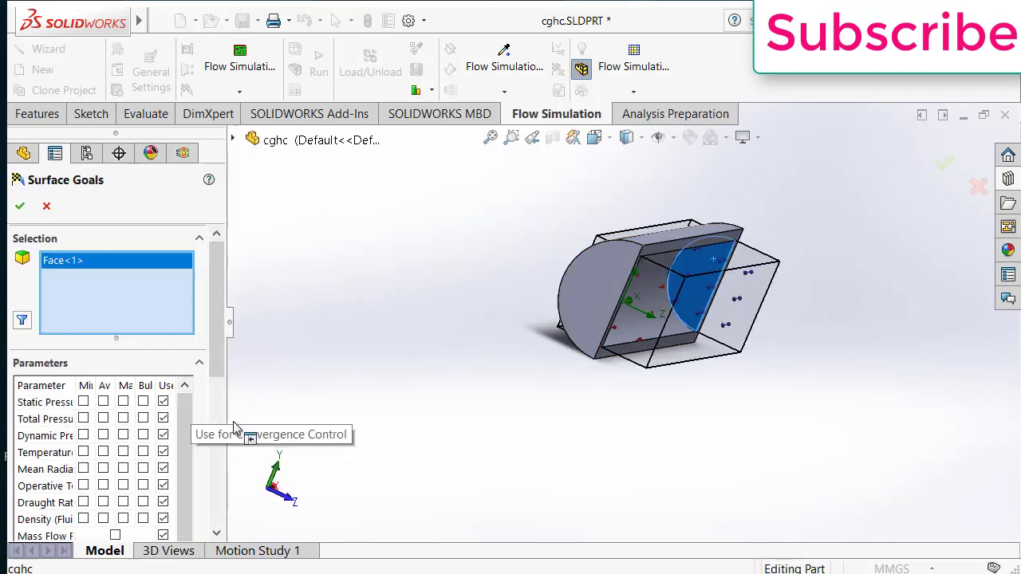
drag(221, 321, 224, 390)
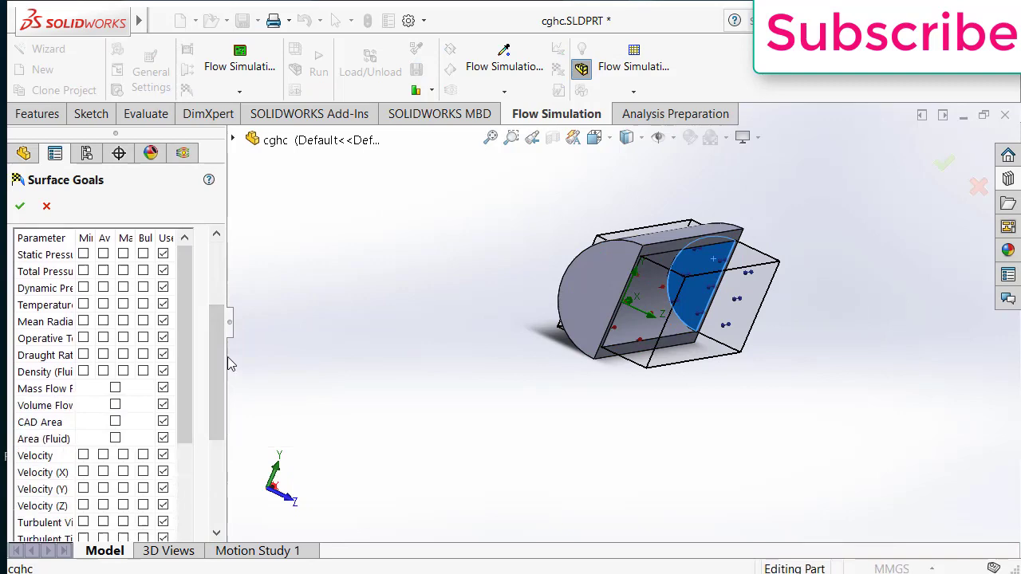
drag(227, 355, 346, 358)
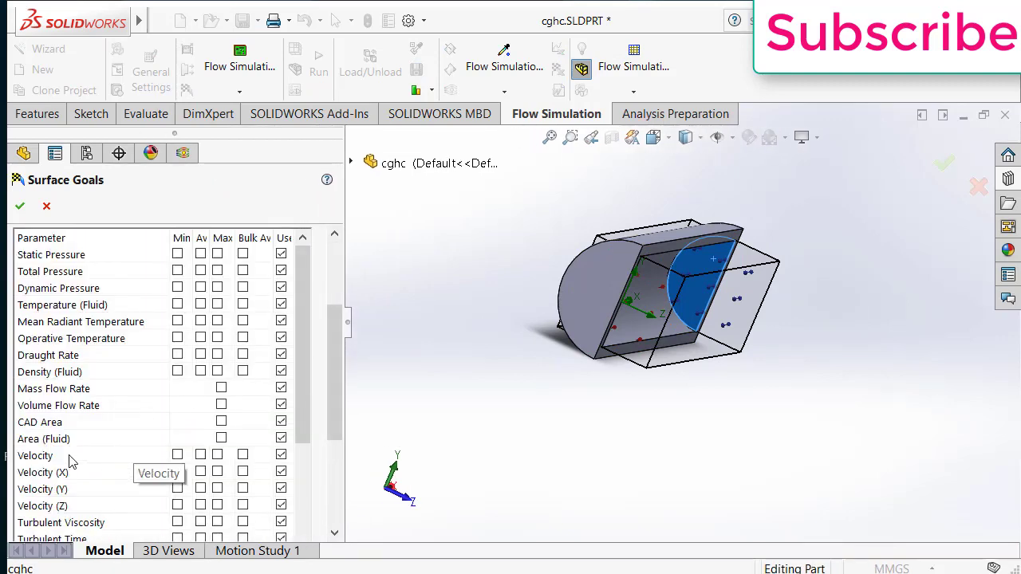
click(201, 455)
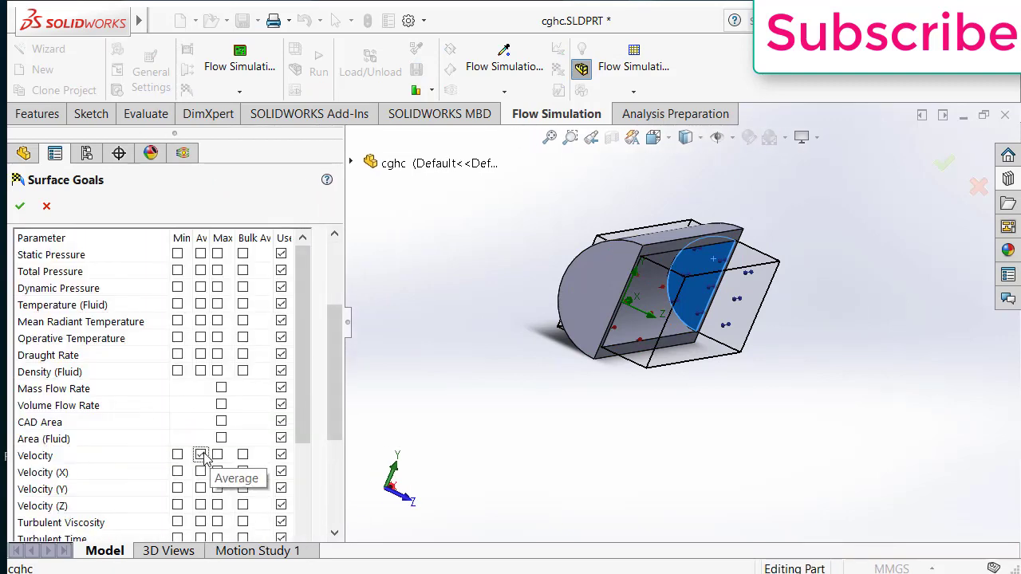
click(20, 206)
Step: Insert a surface goal for average Density (Fluid) on the same outlet face
right_click(80, 464)
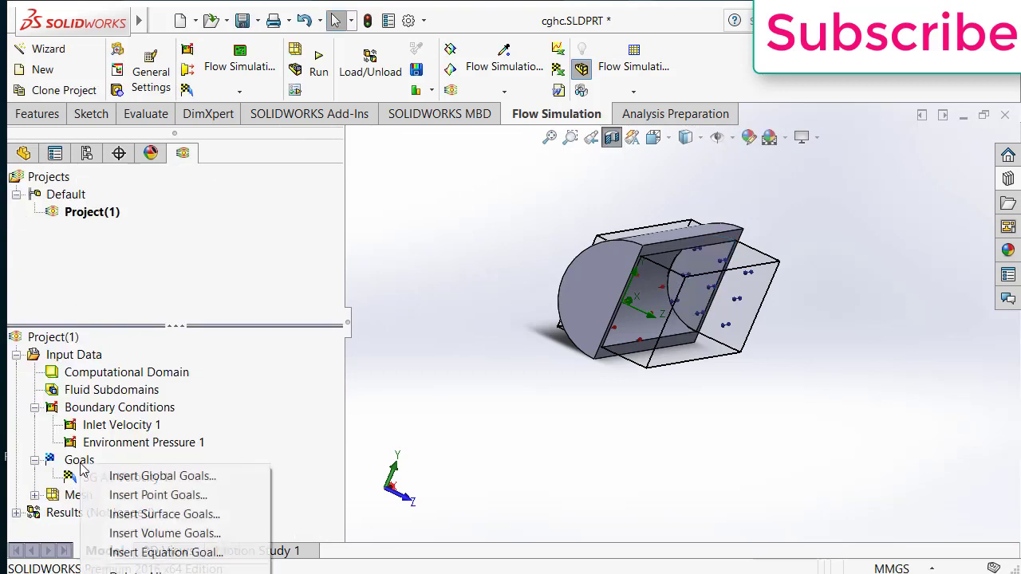
click(115, 515)
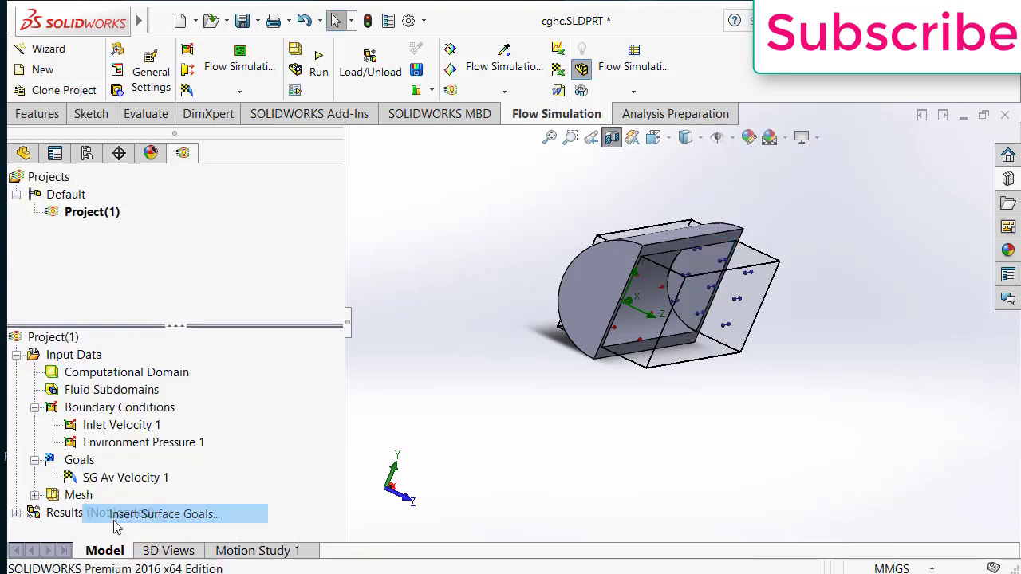
click(700, 283)
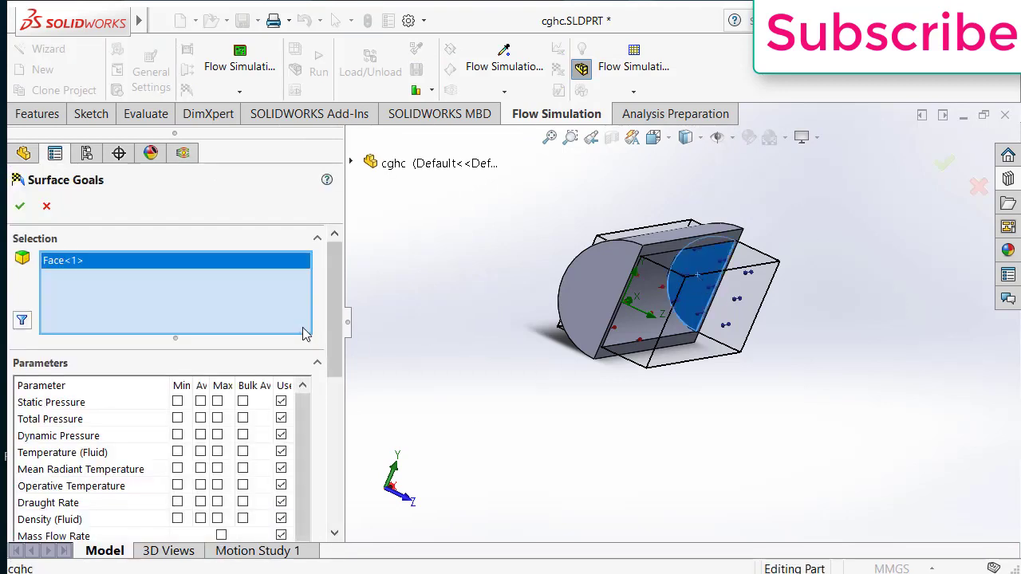
drag(341, 330, 337, 398)
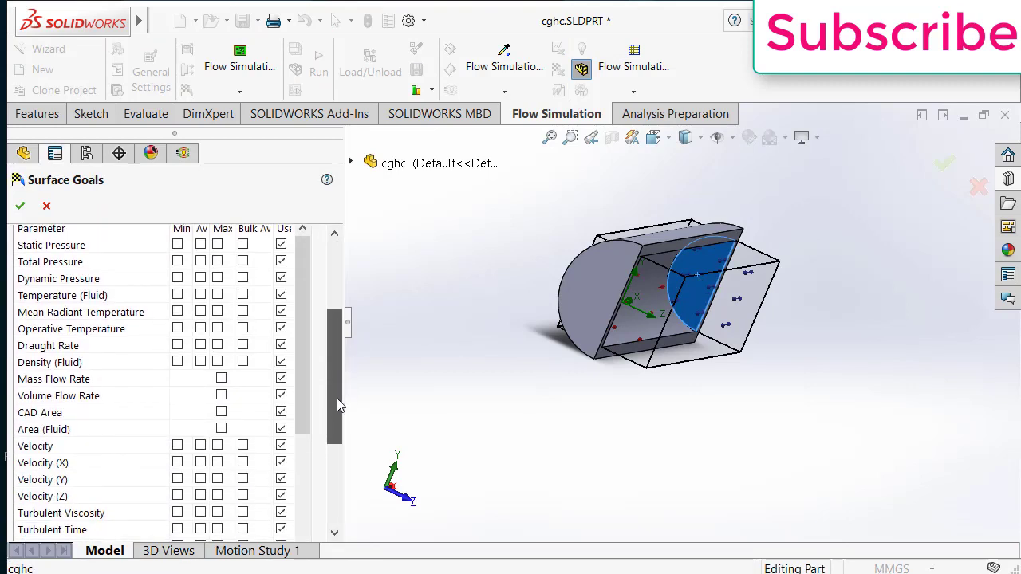
click(200, 362)
click(20, 206)
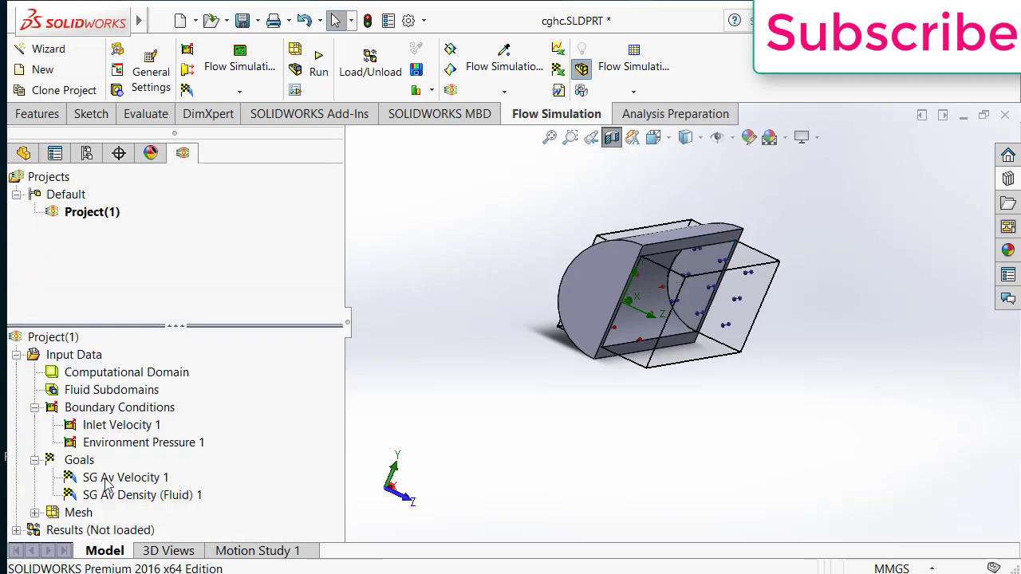
Step: Create an equation goal and name it "reylonds number"
click(87, 463)
right_click(88, 463)
click(174, 549)
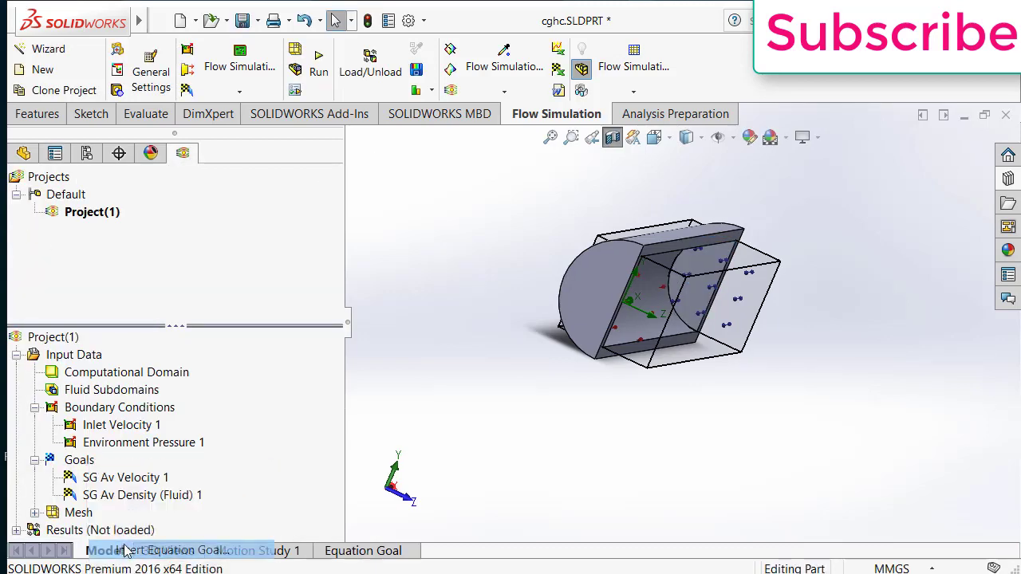
drag(158, 317, 81, 316)
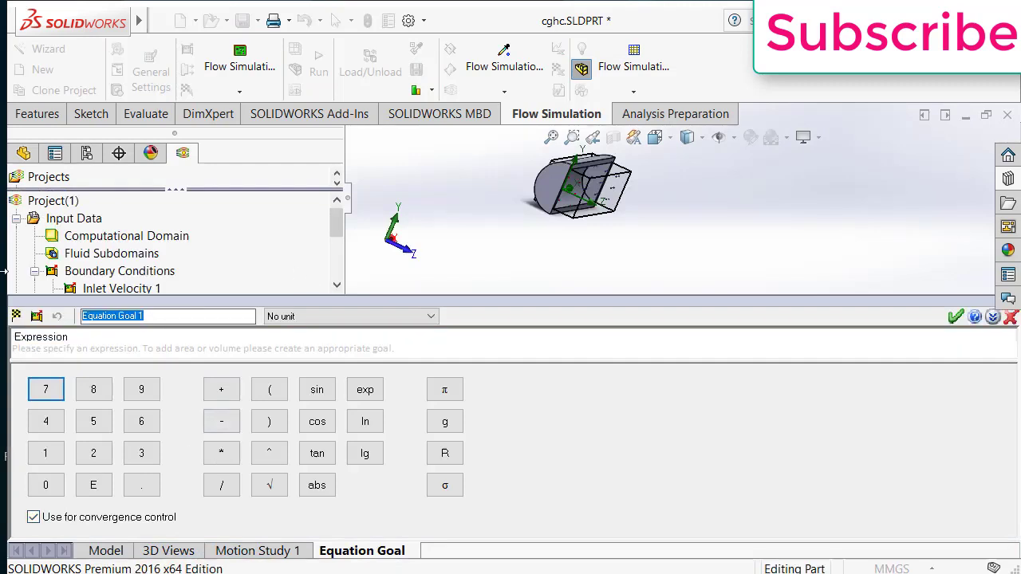
text(I)
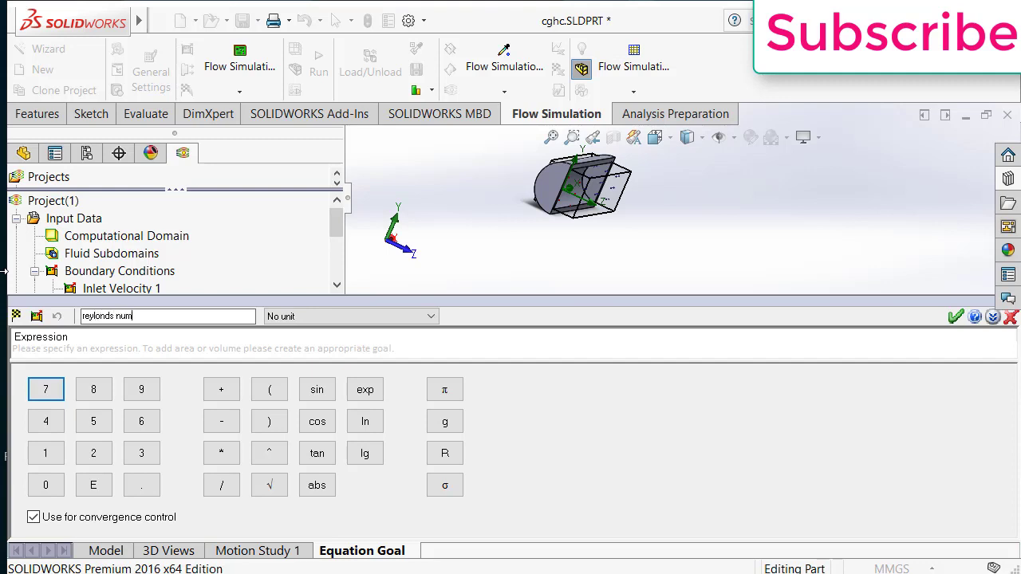
text(er)
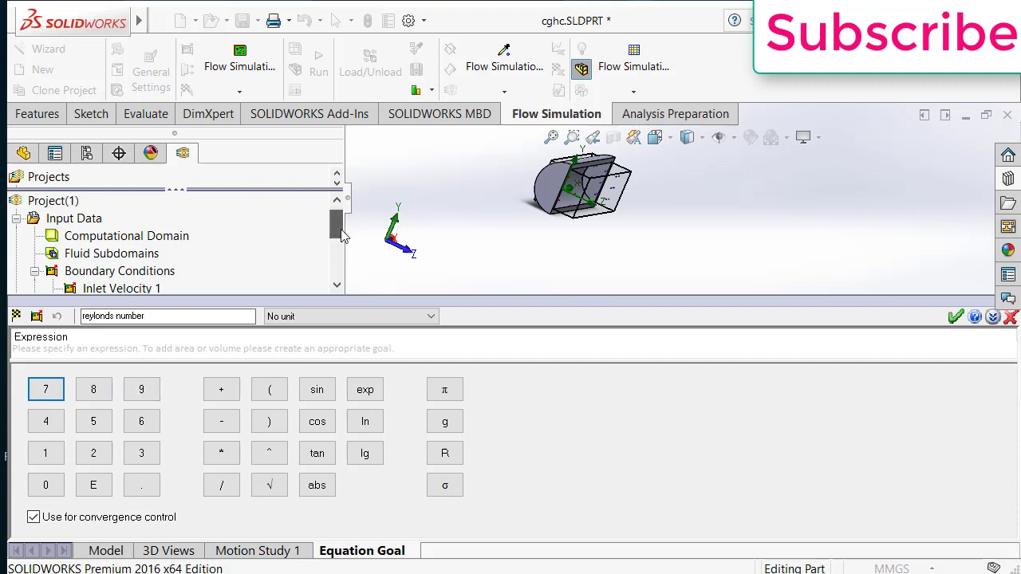
Step: Define the equation goal as average fluid density times average velocity times .08 divided by .0089, and accept it
drag(336, 225, 336, 257)
click(142, 254)
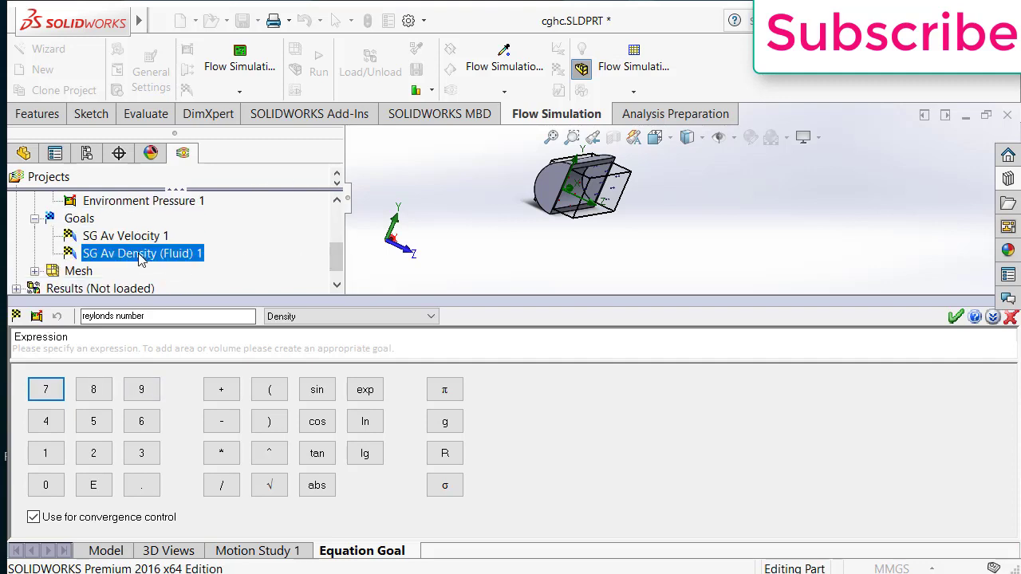
click(224, 457)
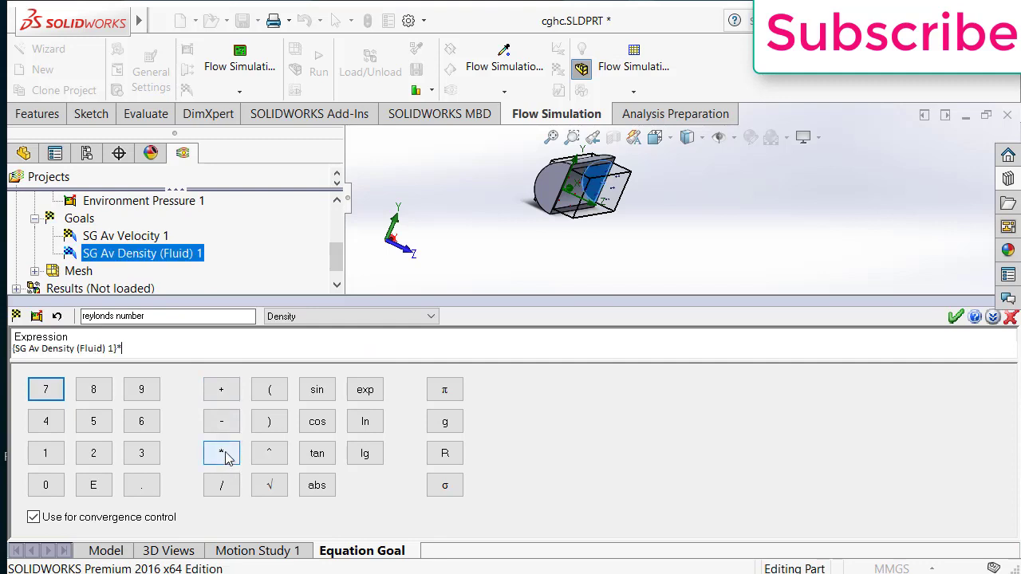
click(142, 237)
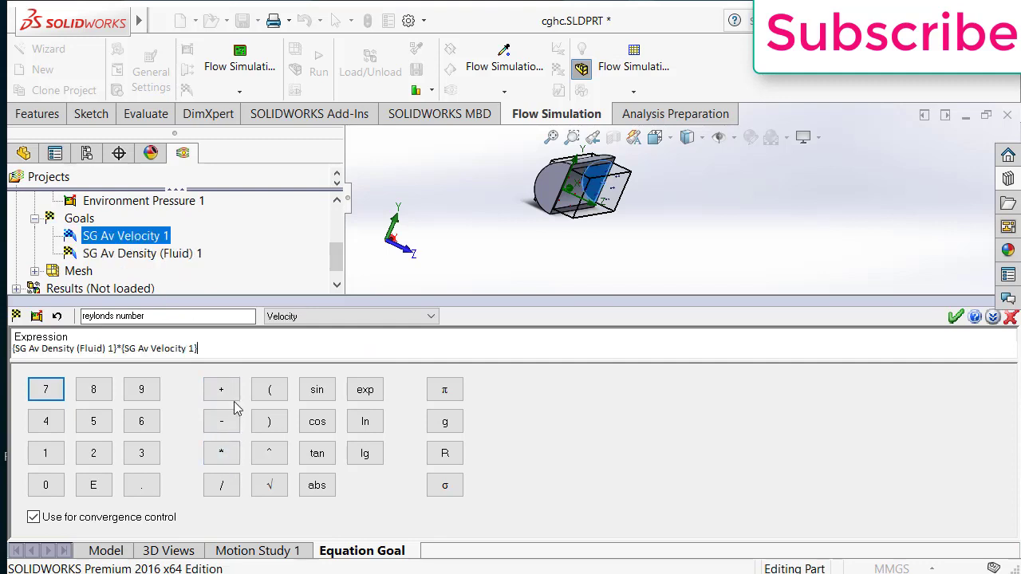
click(228, 455)
text(0)
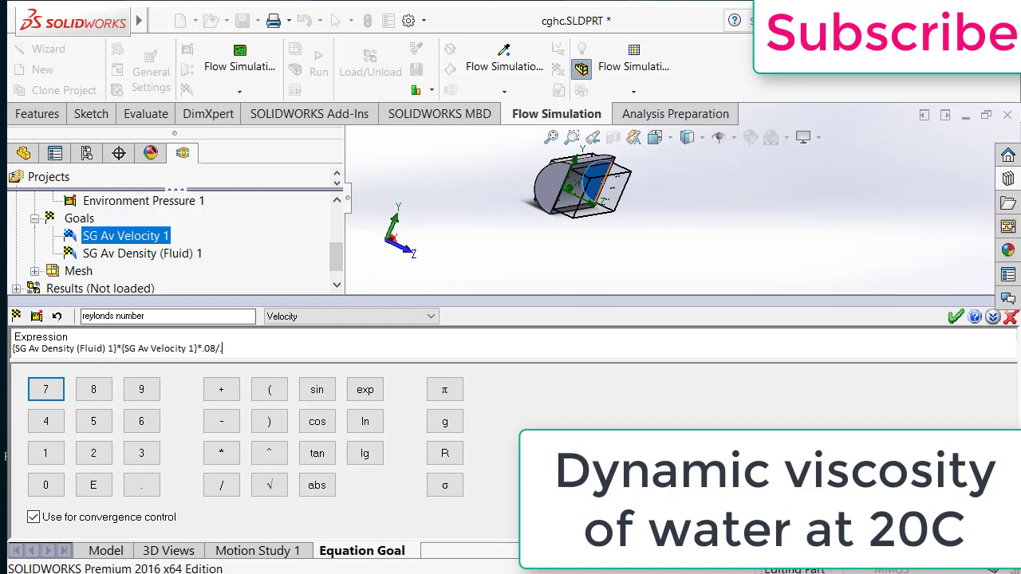
text(.0089)
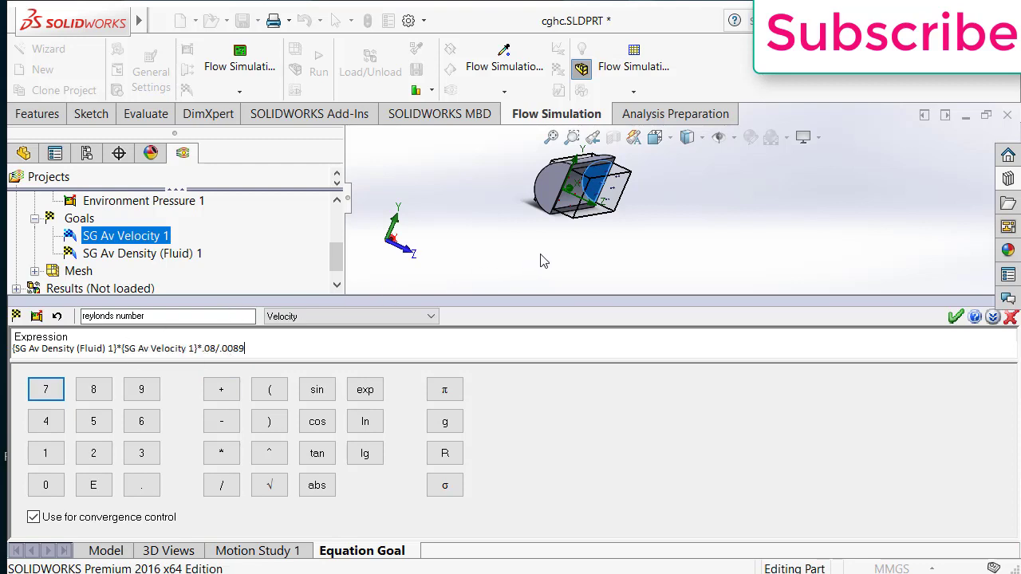
click(954, 317)
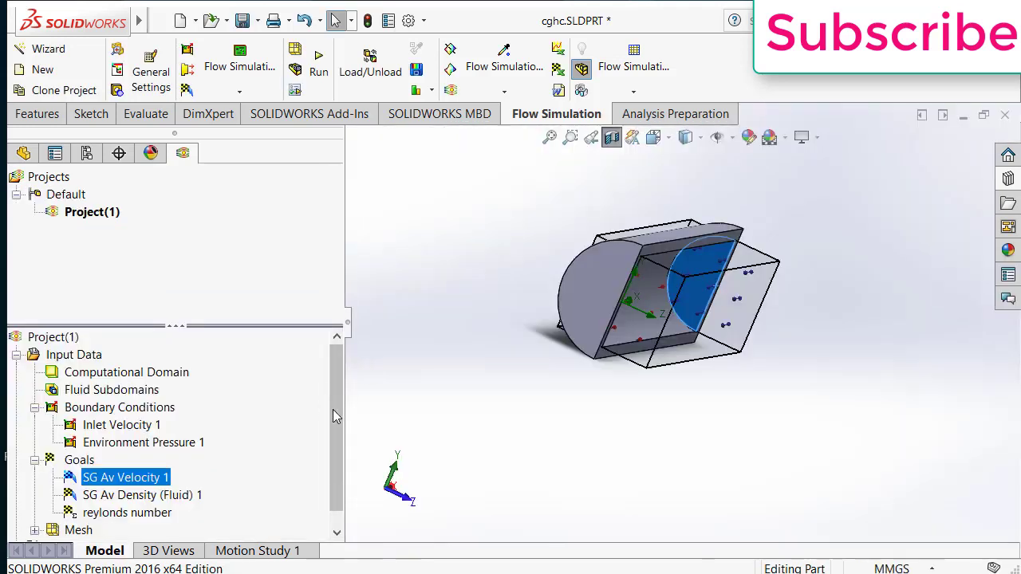
Step: Run the project as a new calculation on this computer using all CPUs, with the results loaded at the end
drag(333, 409, 336, 468)
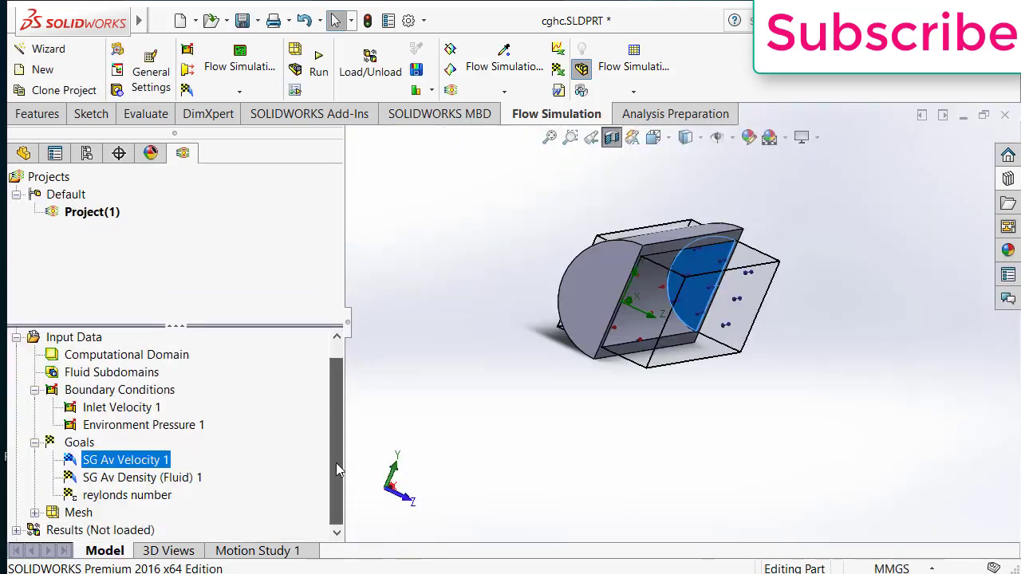
click(318, 72)
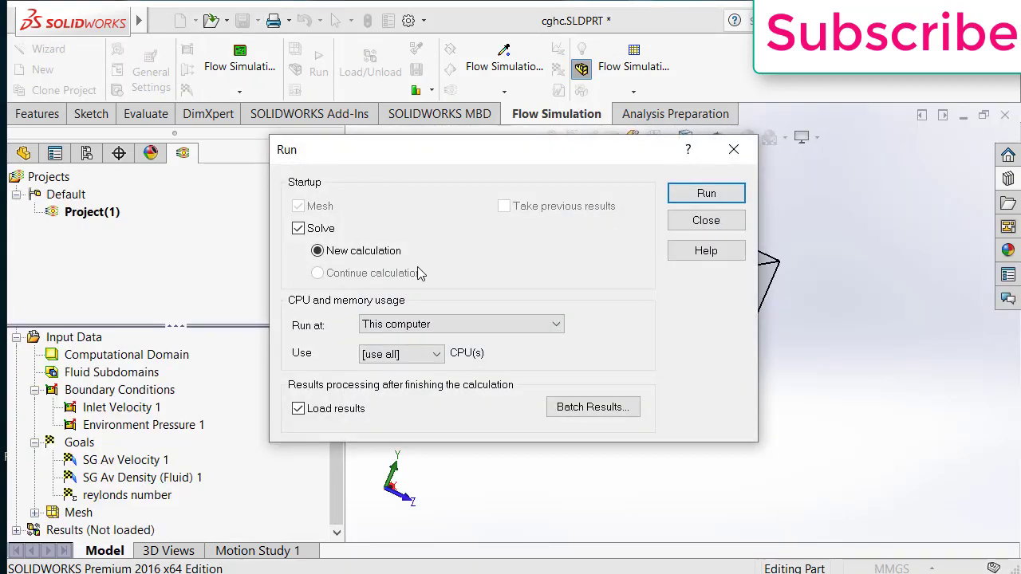
click(707, 194)
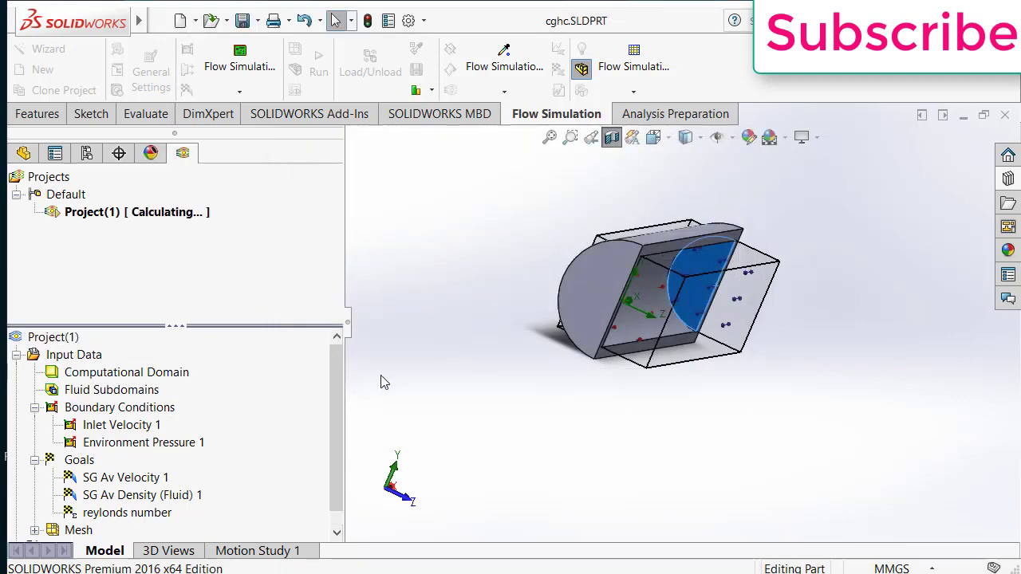
Step: Insert a goal plot for only the "reylonds number" goal against iterations and show its summary table
scroll(337, 385, down, 1)
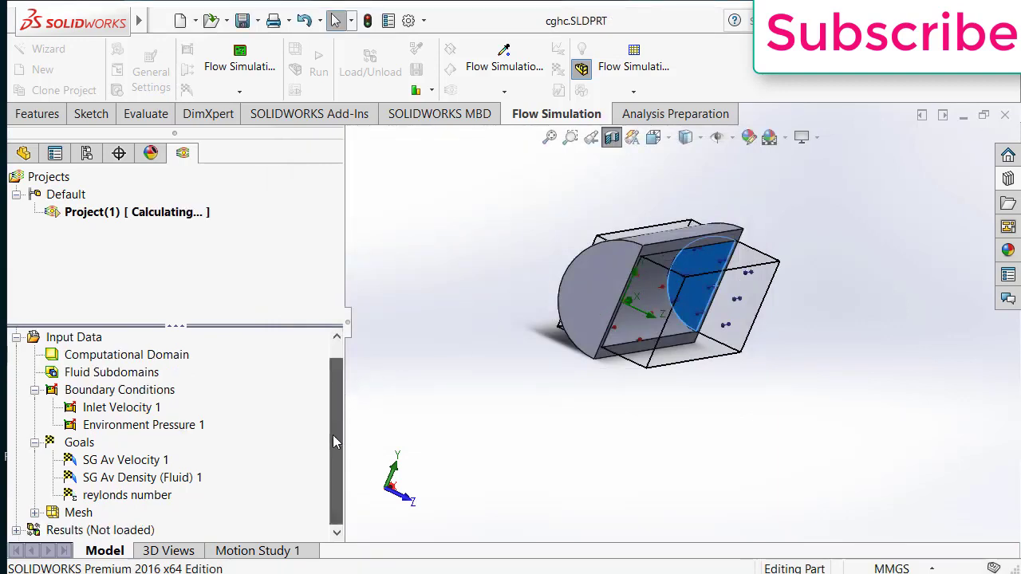
click(16, 529)
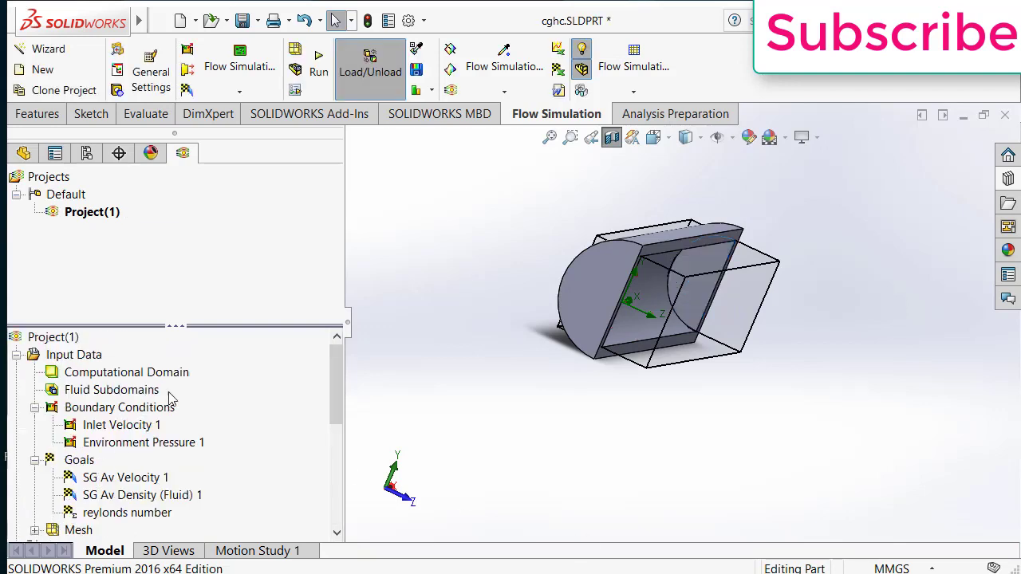
drag(335, 386, 334, 499)
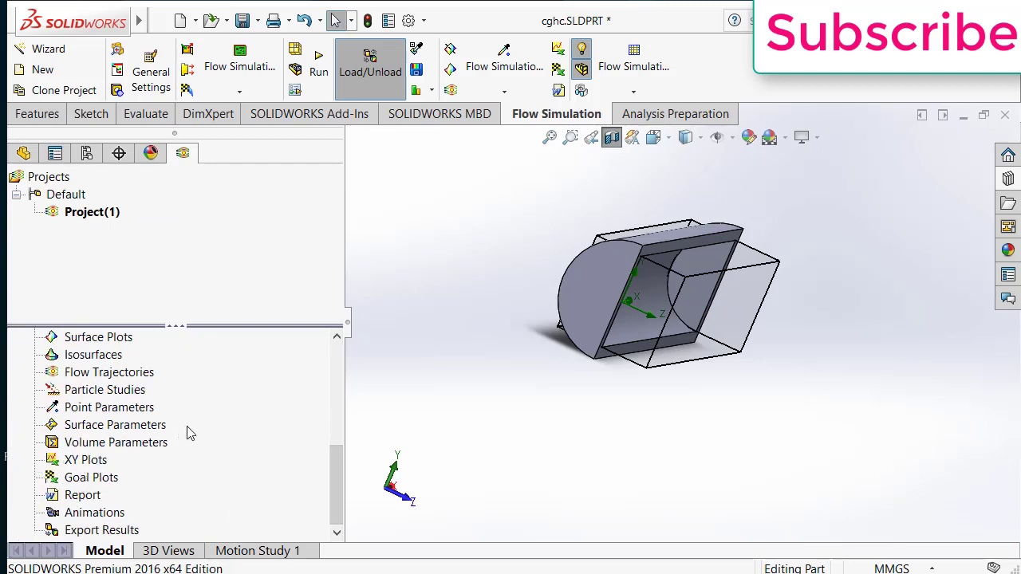
mouse_move(336, 463)
mouse_down()
mouse_move(347, 407)
mouse_move(342, 457)
mouse_up()
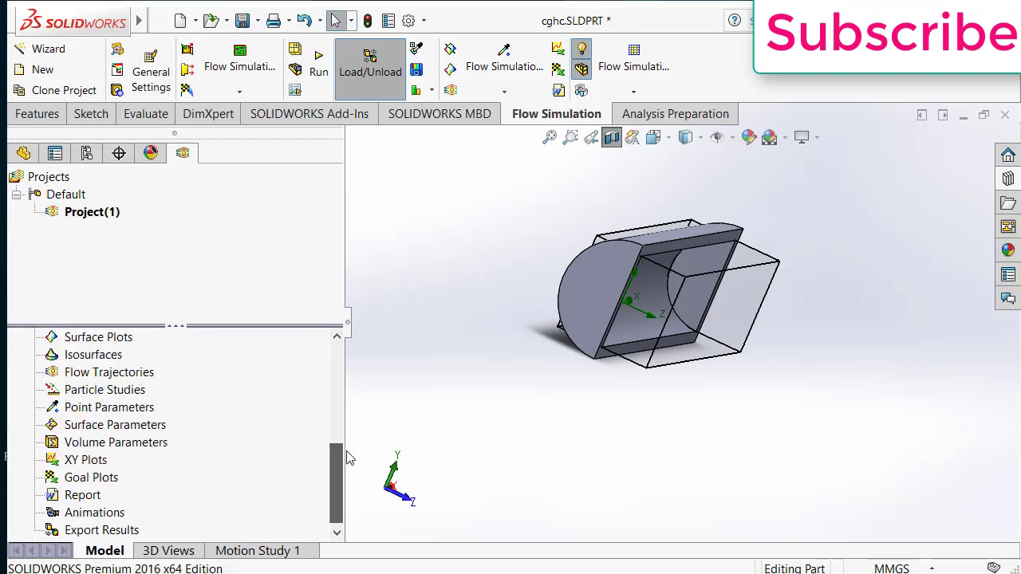
right_click(89, 478)
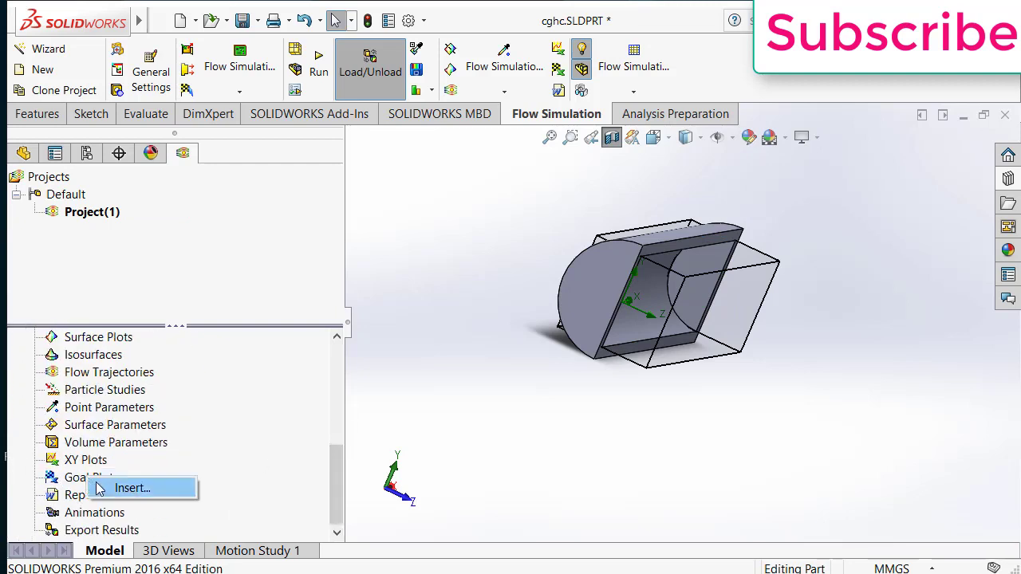
click(102, 489)
click(48, 338)
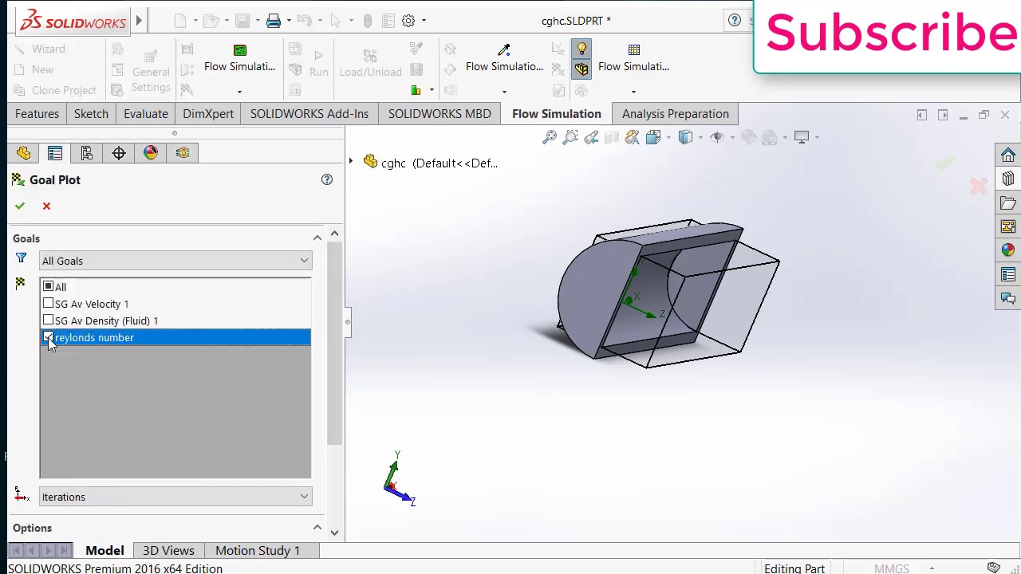
drag(335, 350, 335, 423)
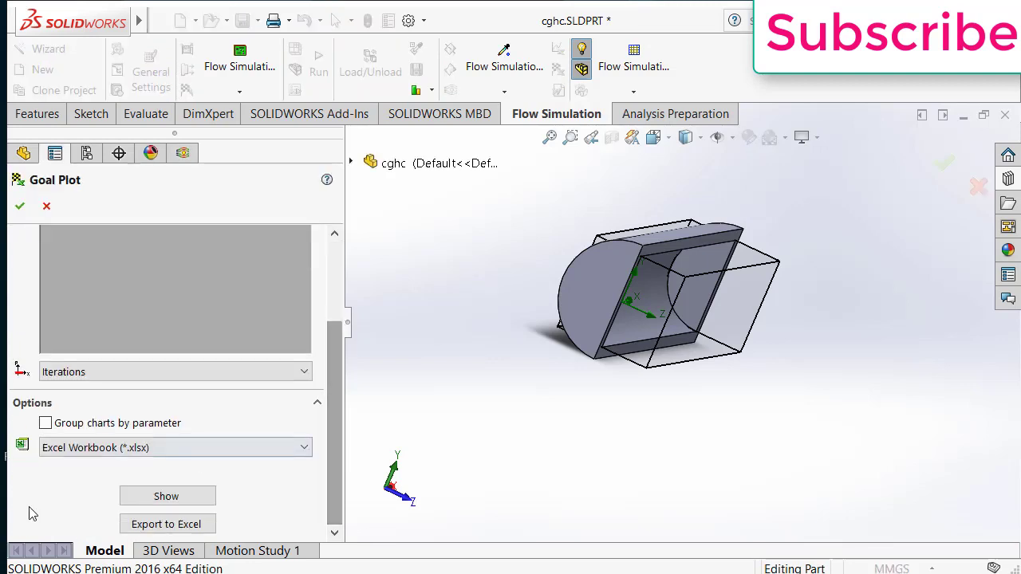
click(132, 502)
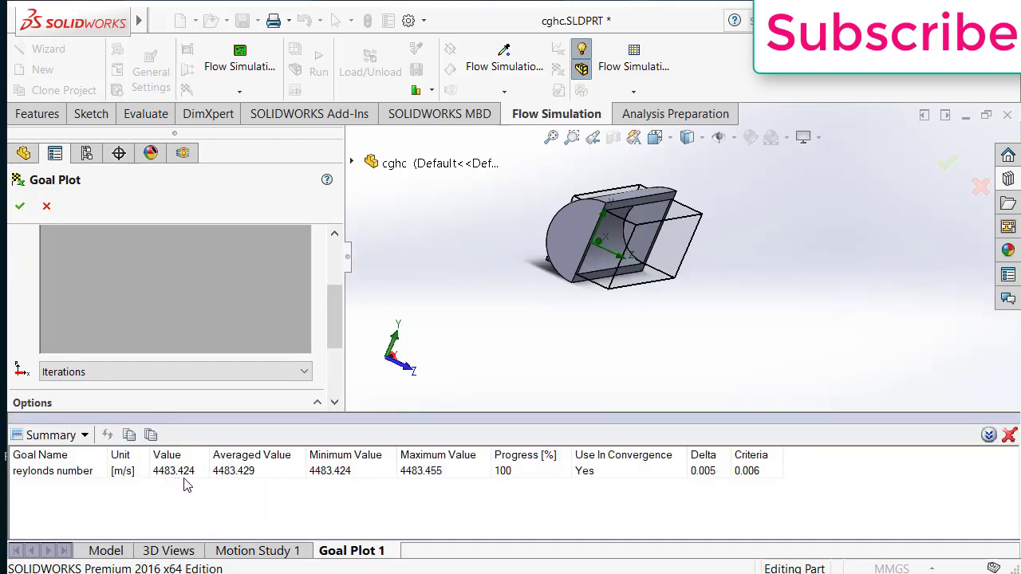
Step: Switch to Calculator and compute the Reynolds number by hand as 998 × 1 × 0.08 ÷ 0.0089
key(alt+Tab)
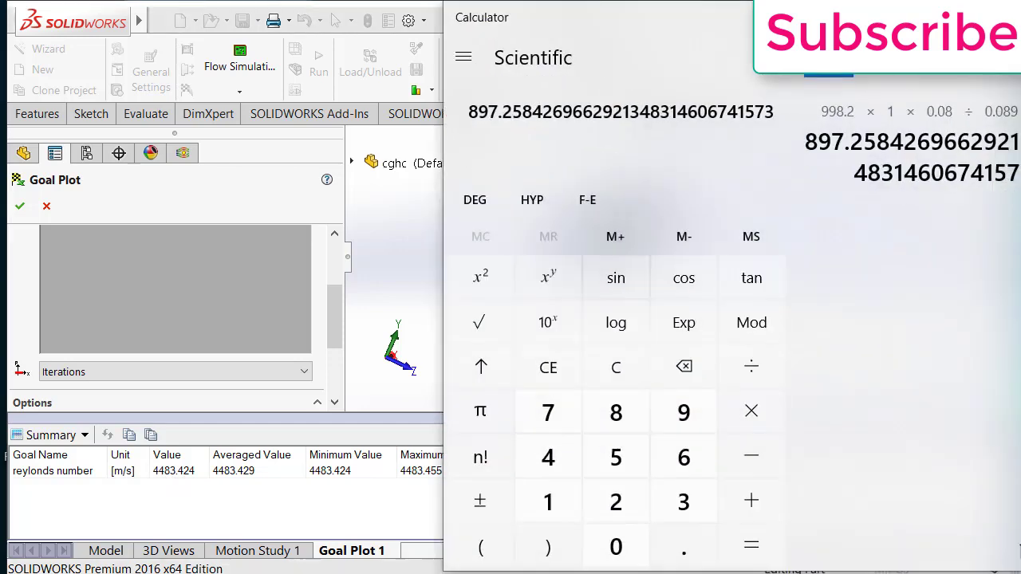
click(614, 368)
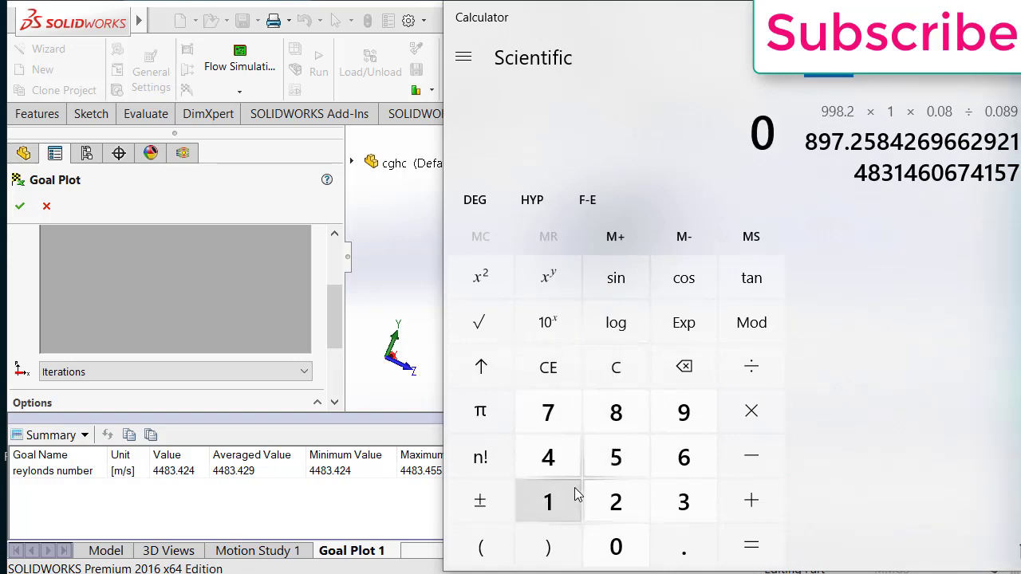
double_click(678, 415)
click(622, 414)
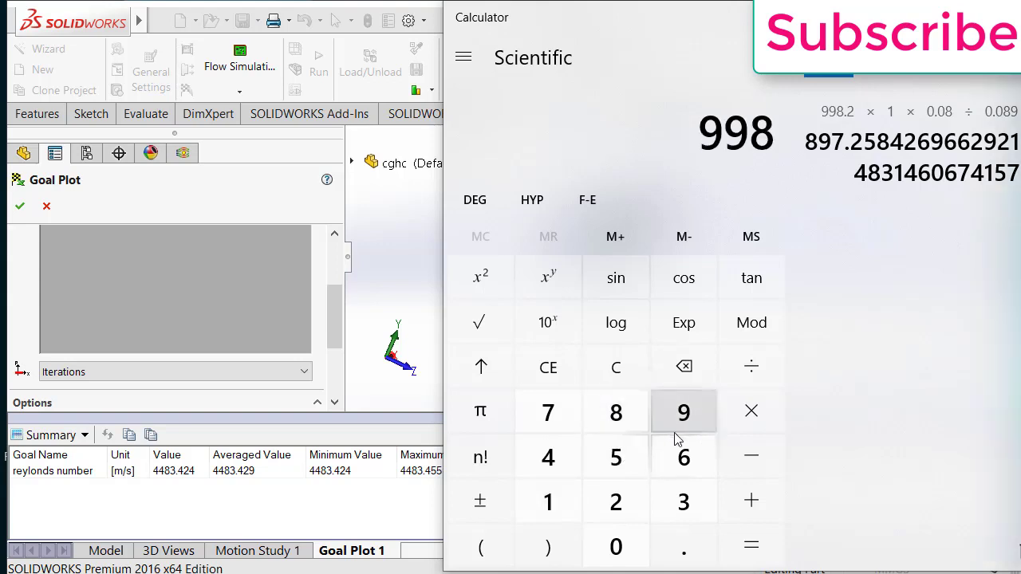
click(750, 410)
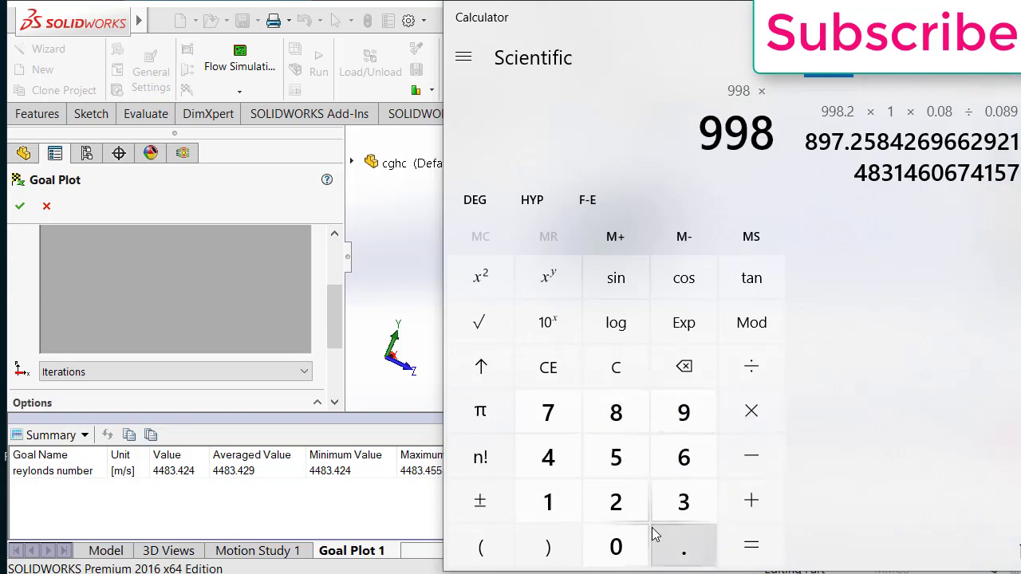
click(559, 513)
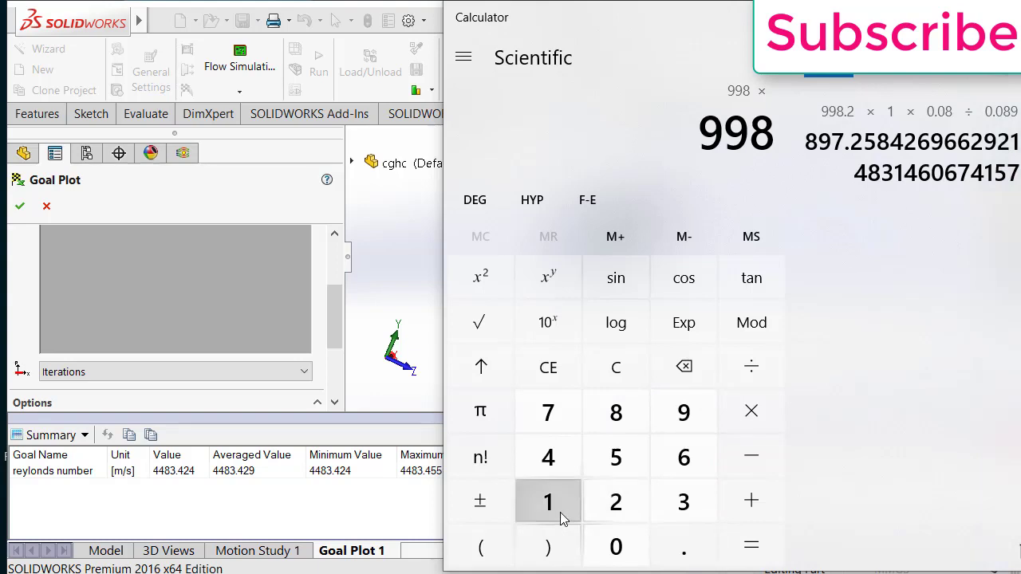
click(740, 411)
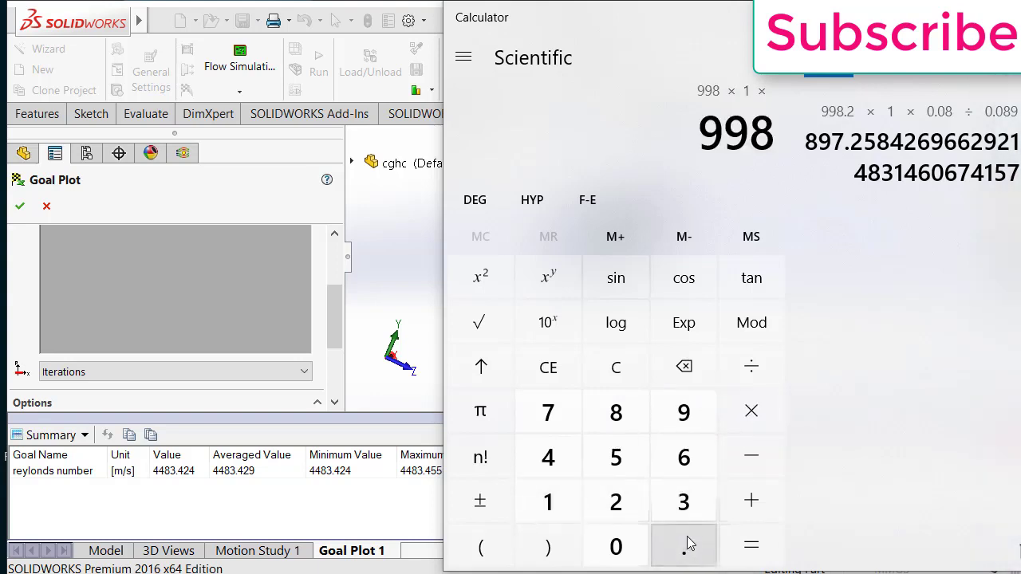
click(687, 549)
click(607, 547)
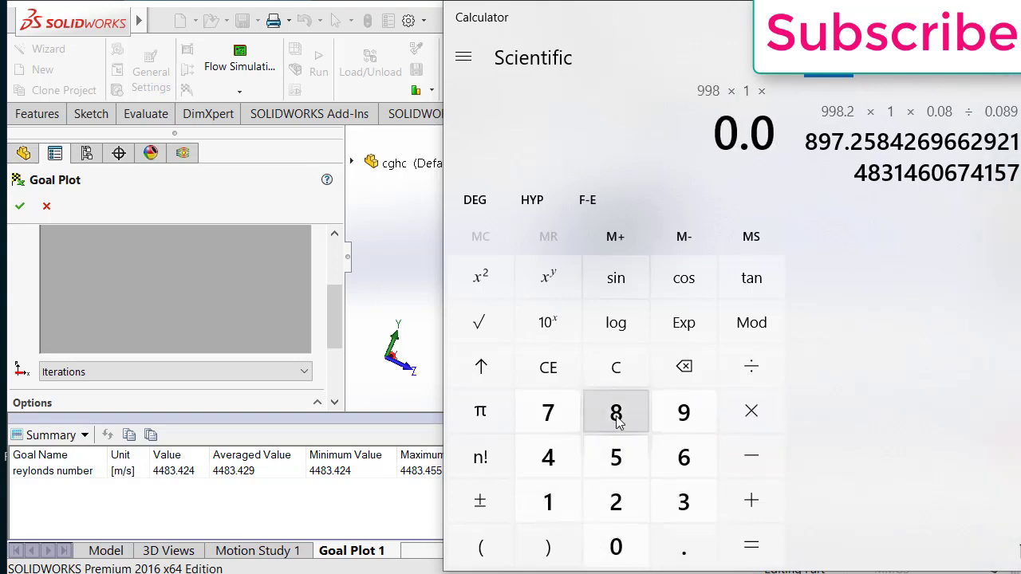
click(616, 414)
click(729, 368)
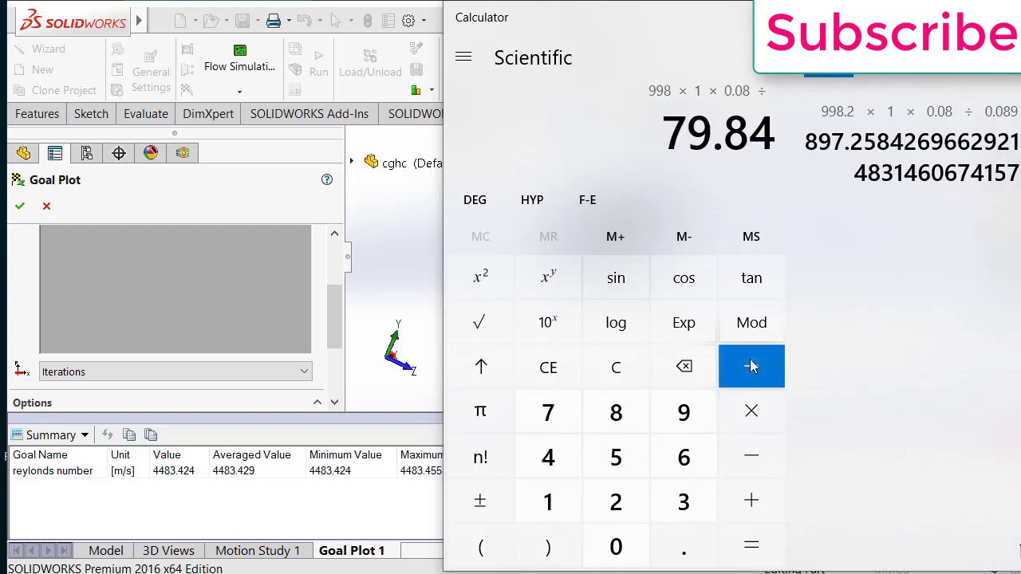
click(679, 549)
click(619, 549)
click(619, 549)
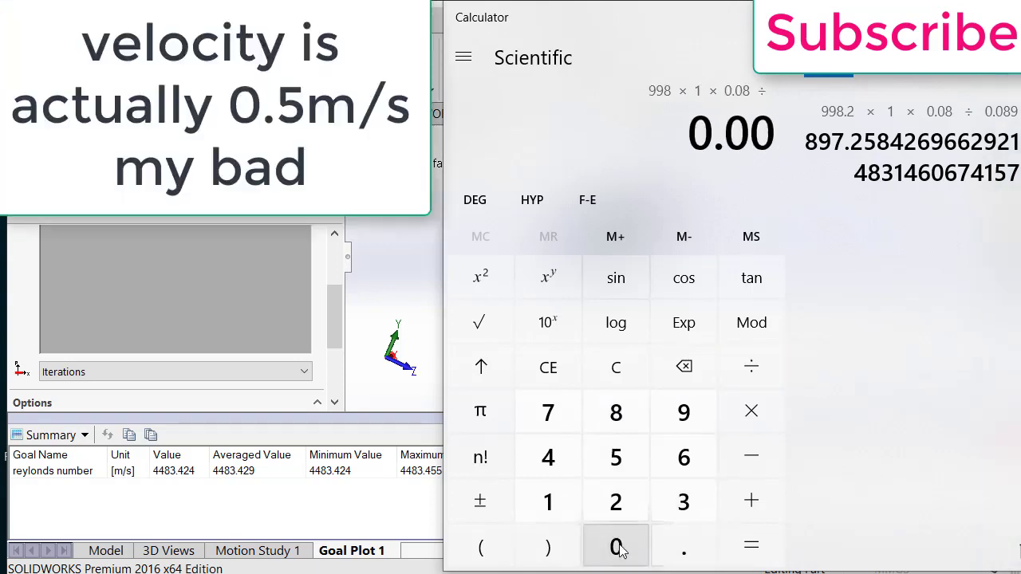
click(634, 417)
click(680, 411)
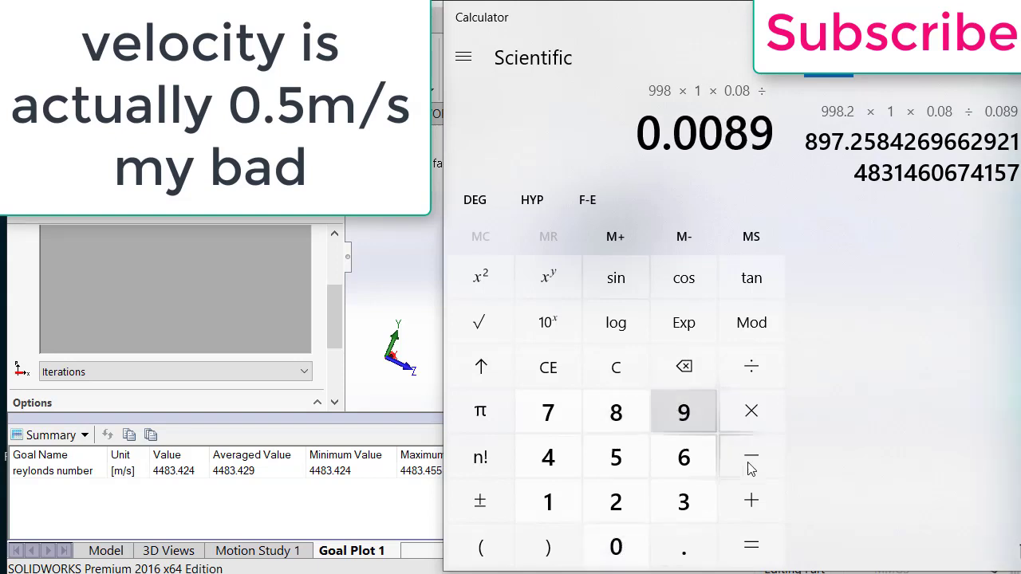
click(761, 545)
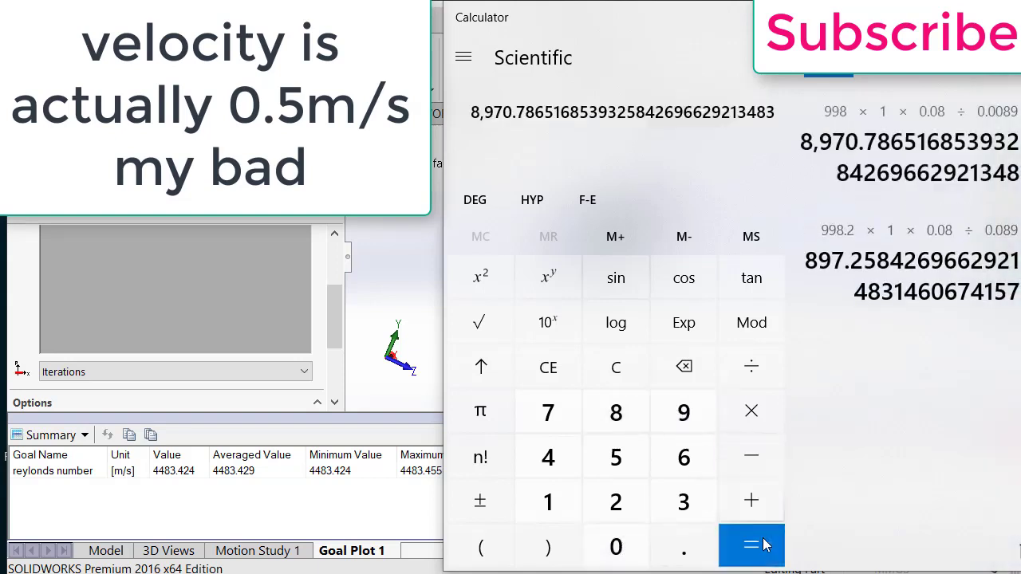
Step: Divide the calculated Reynolds number by 2
click(747, 364)
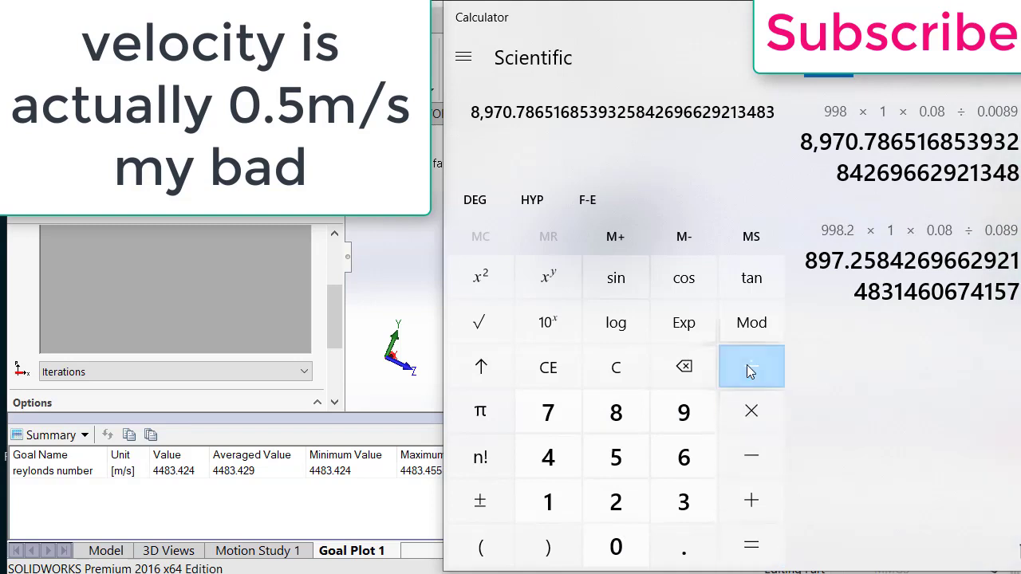
click(612, 515)
click(741, 543)
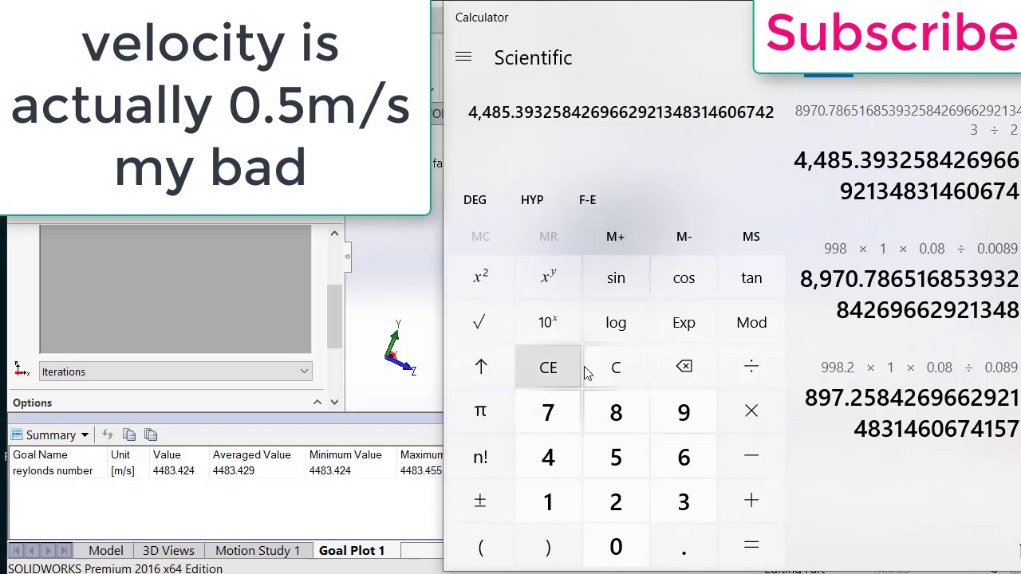
Step: Recalculate the Reynolds number as 998 × 0.5 × 0.08 ÷ 0.0089 and return to the goal plot summary in SOLIDWORKS
click(622, 379)
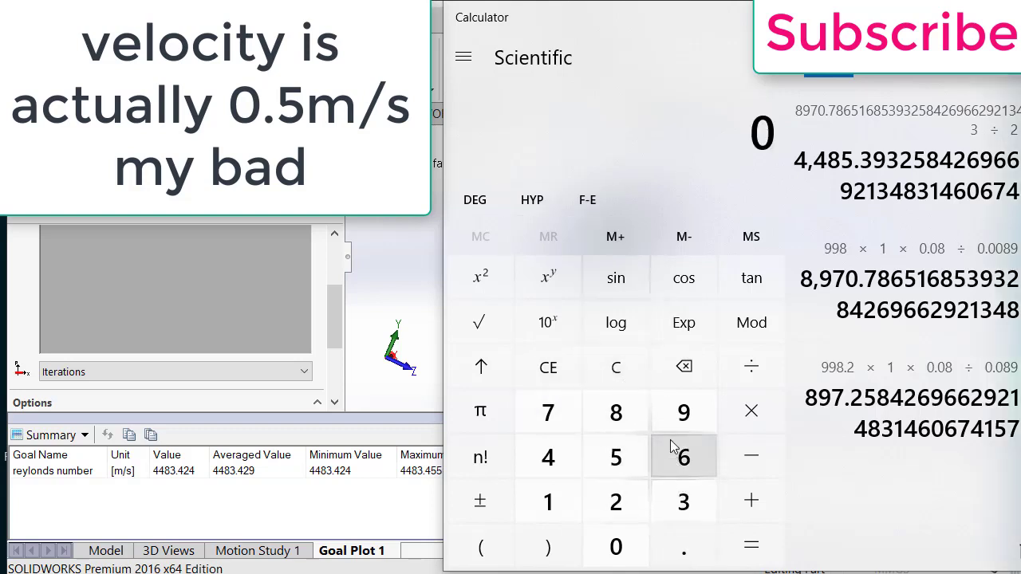
click(674, 431)
click(682, 417)
click(615, 417)
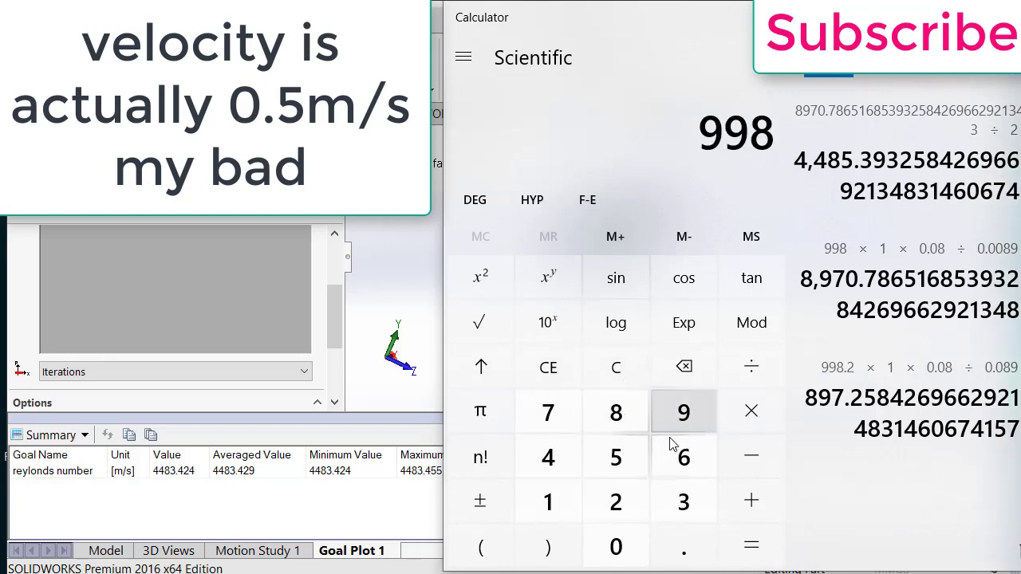
click(751, 413)
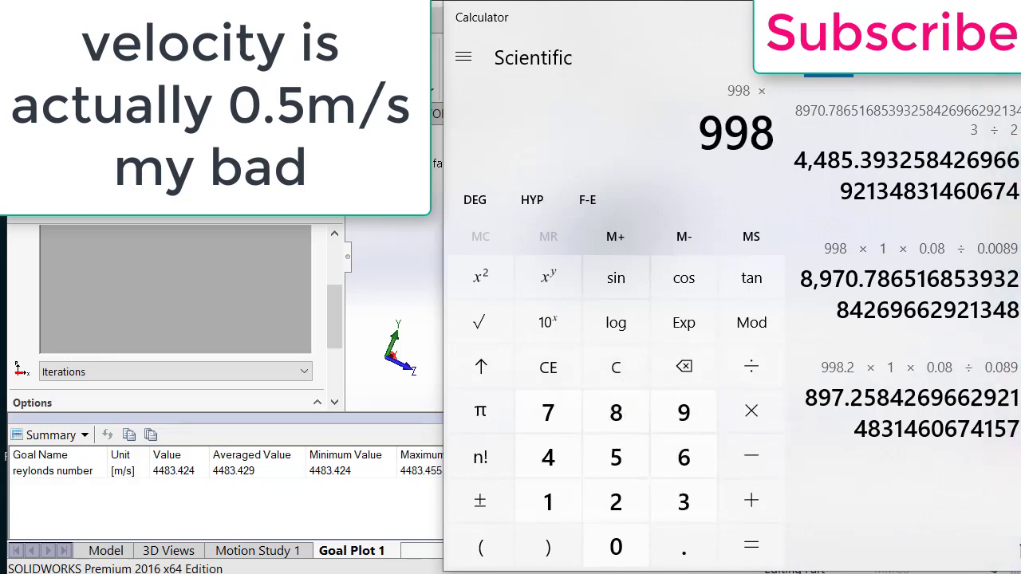
click(670, 555)
click(618, 466)
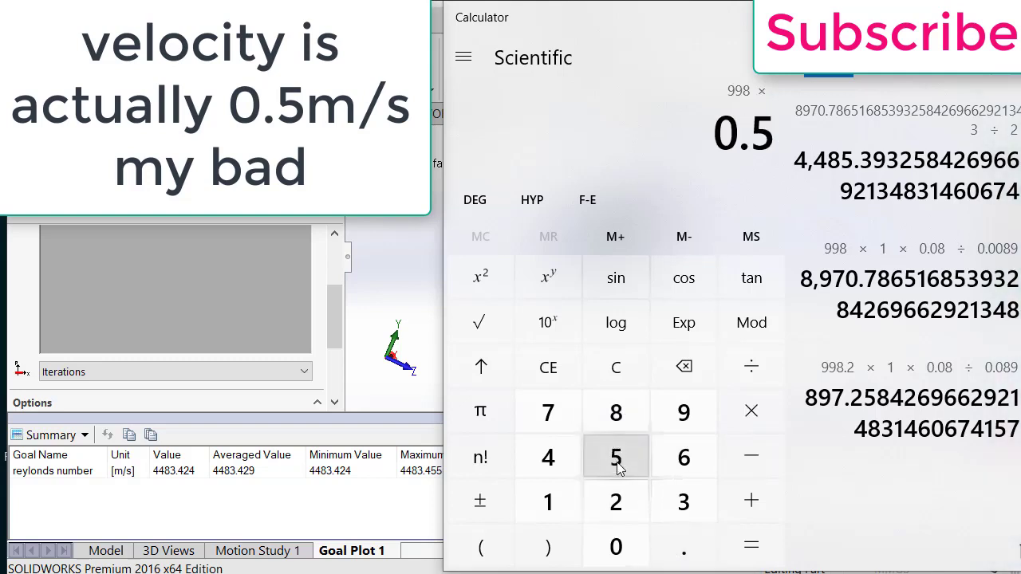
click(755, 421)
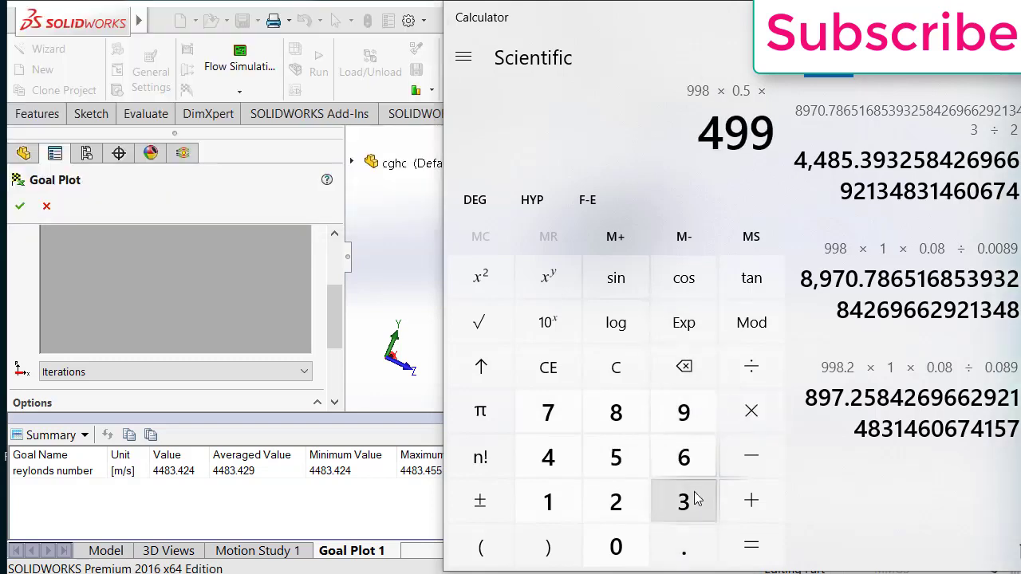
click(678, 536)
click(615, 547)
click(616, 413)
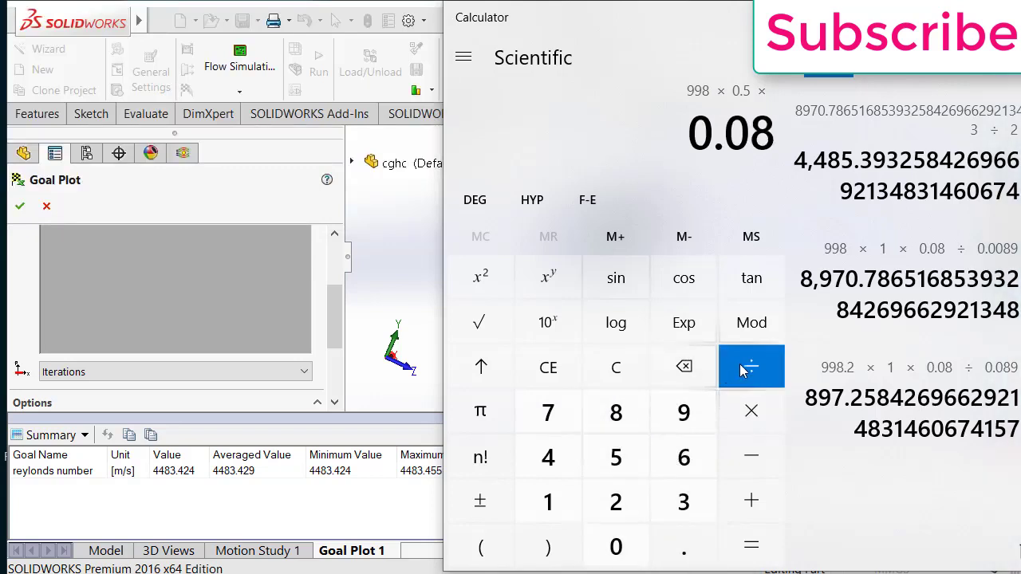
click(739, 364)
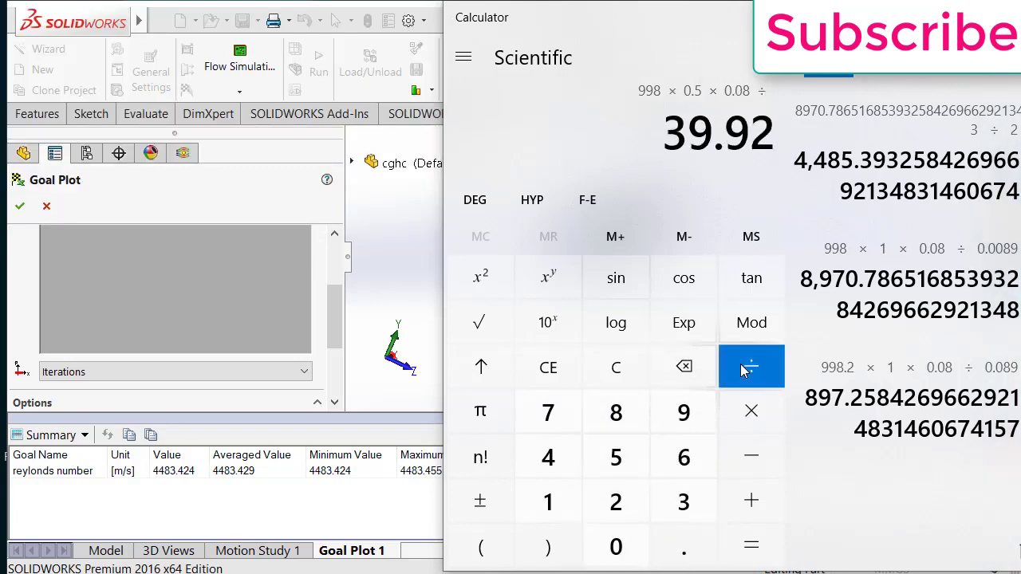
click(682, 552)
double_click(617, 547)
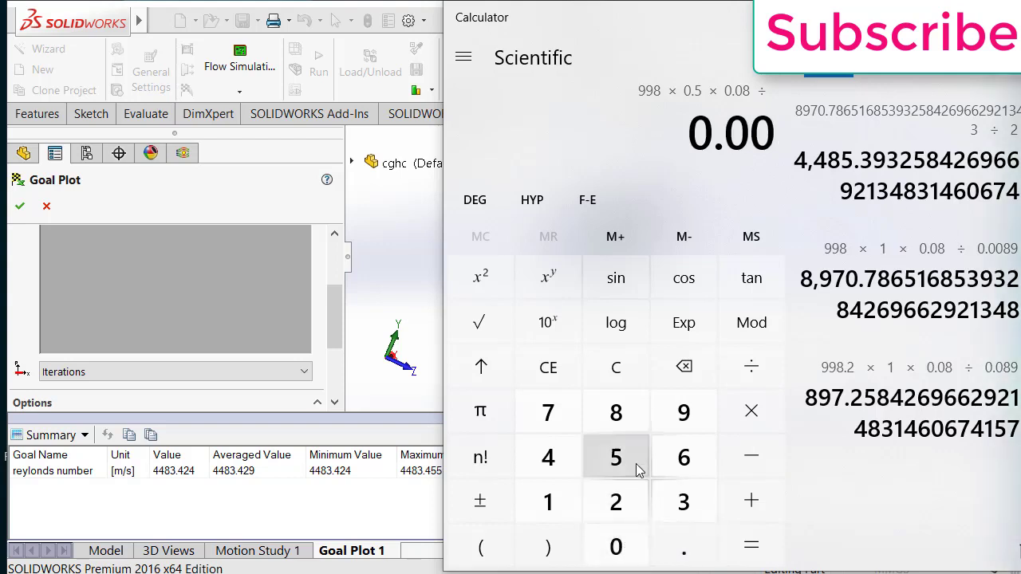
click(625, 411)
click(684, 412)
click(774, 544)
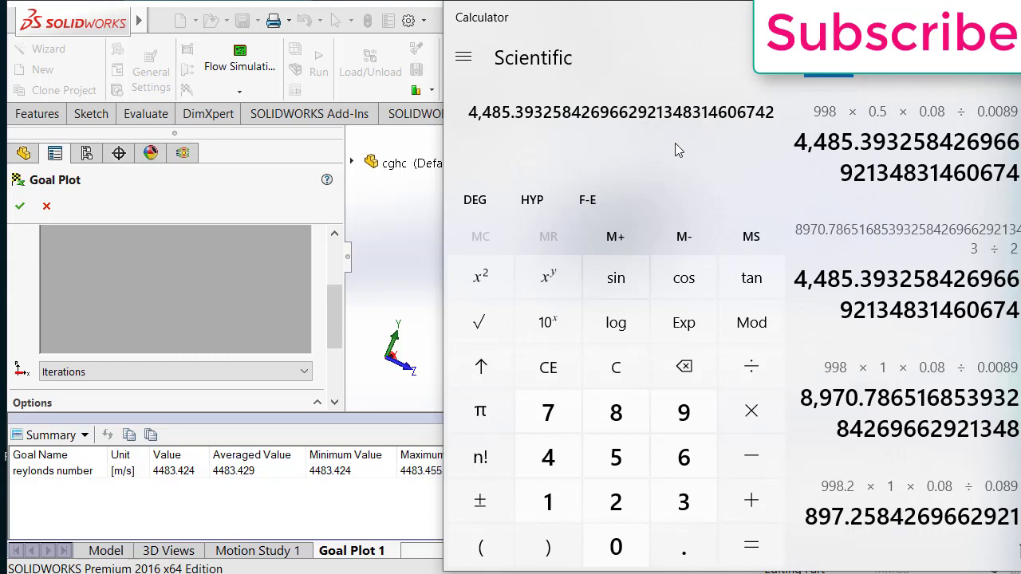
click(147, 497)
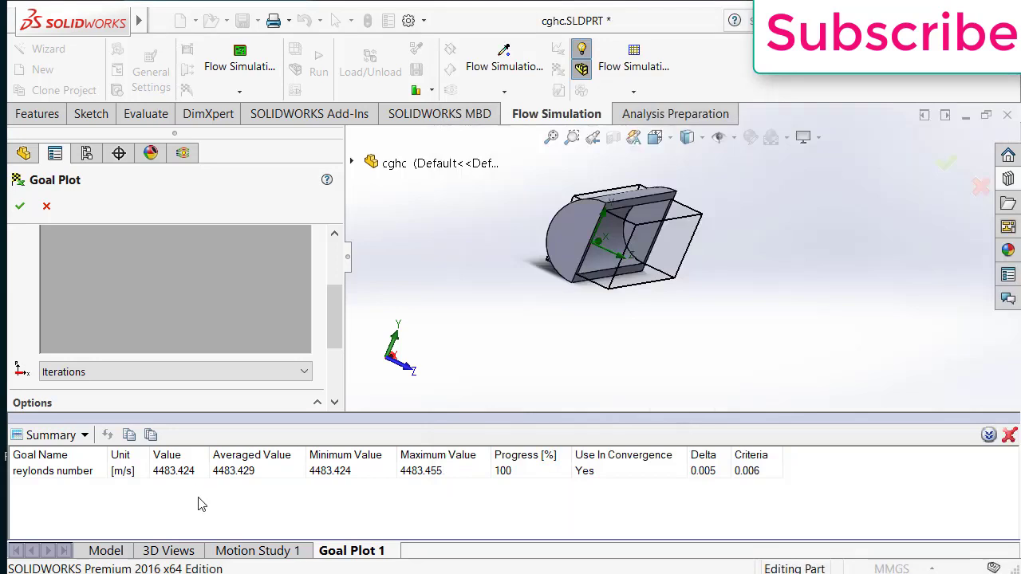